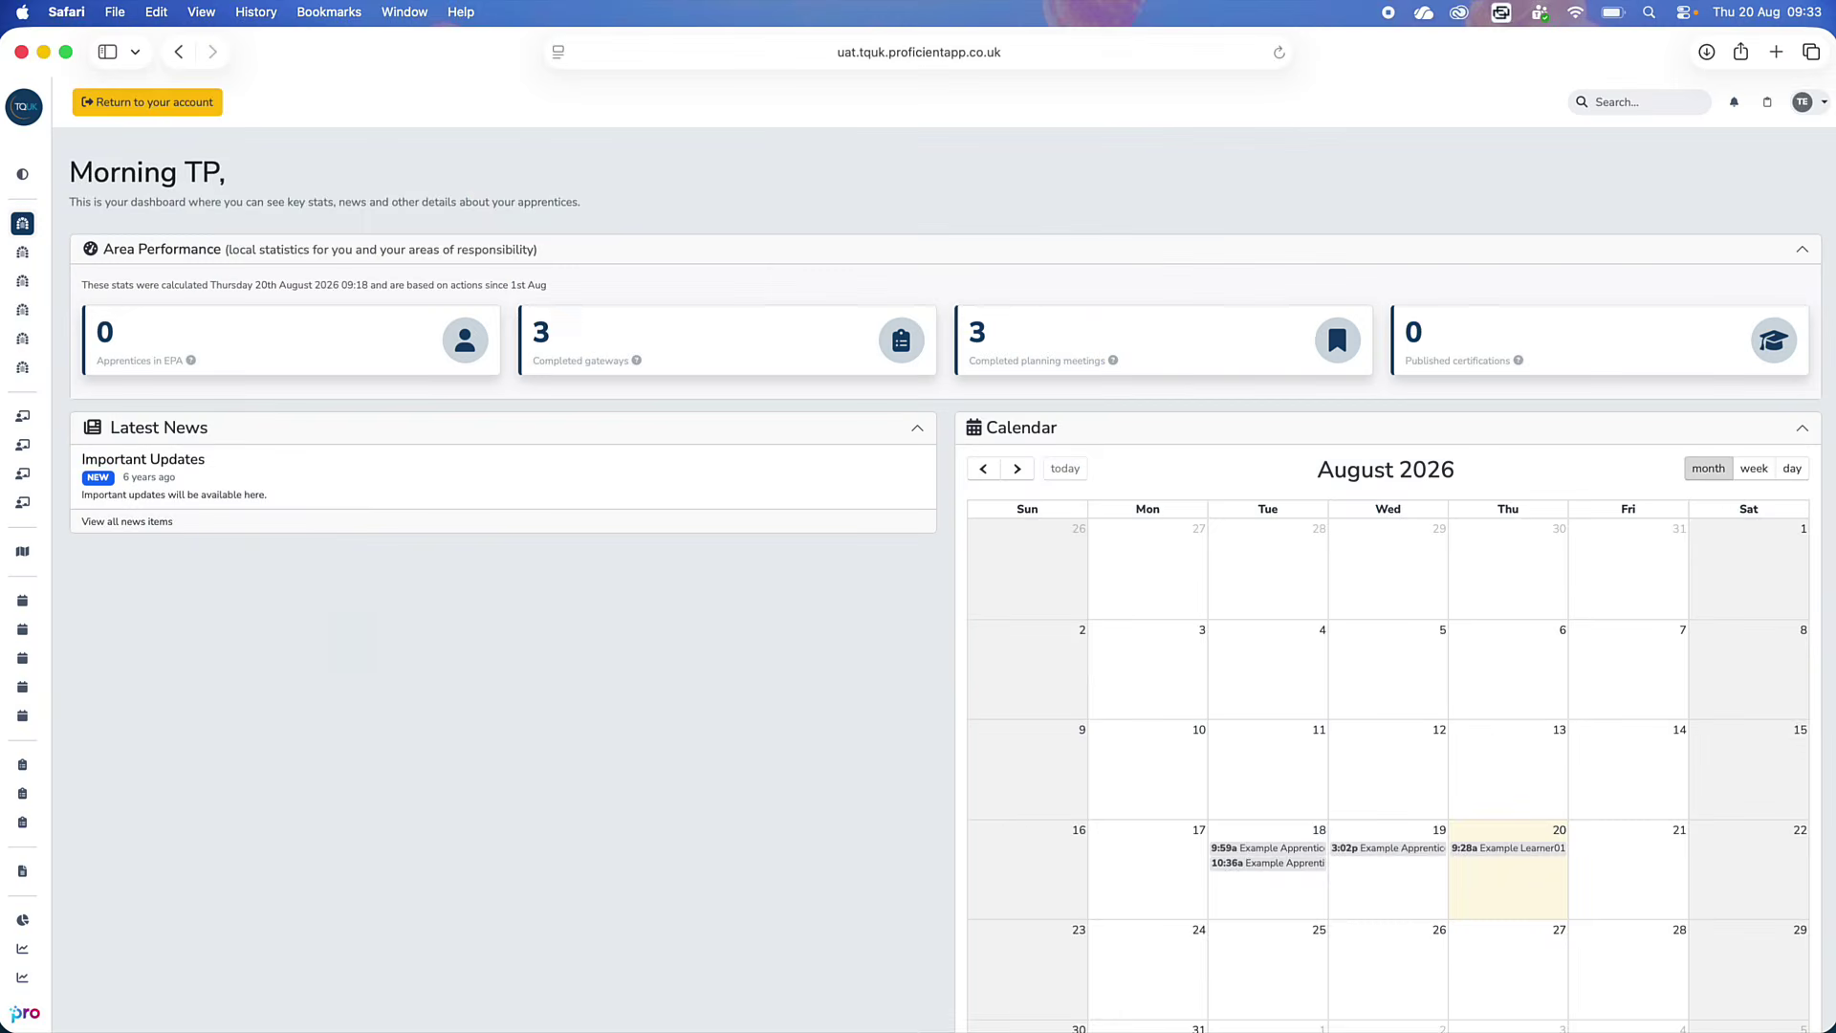
- Start an assessment booking for Example Learner01's A Reform - Pre-Assessment Checklist component from the components available to book
{"action": "mouse_move", "coordinate": [32, 495]}
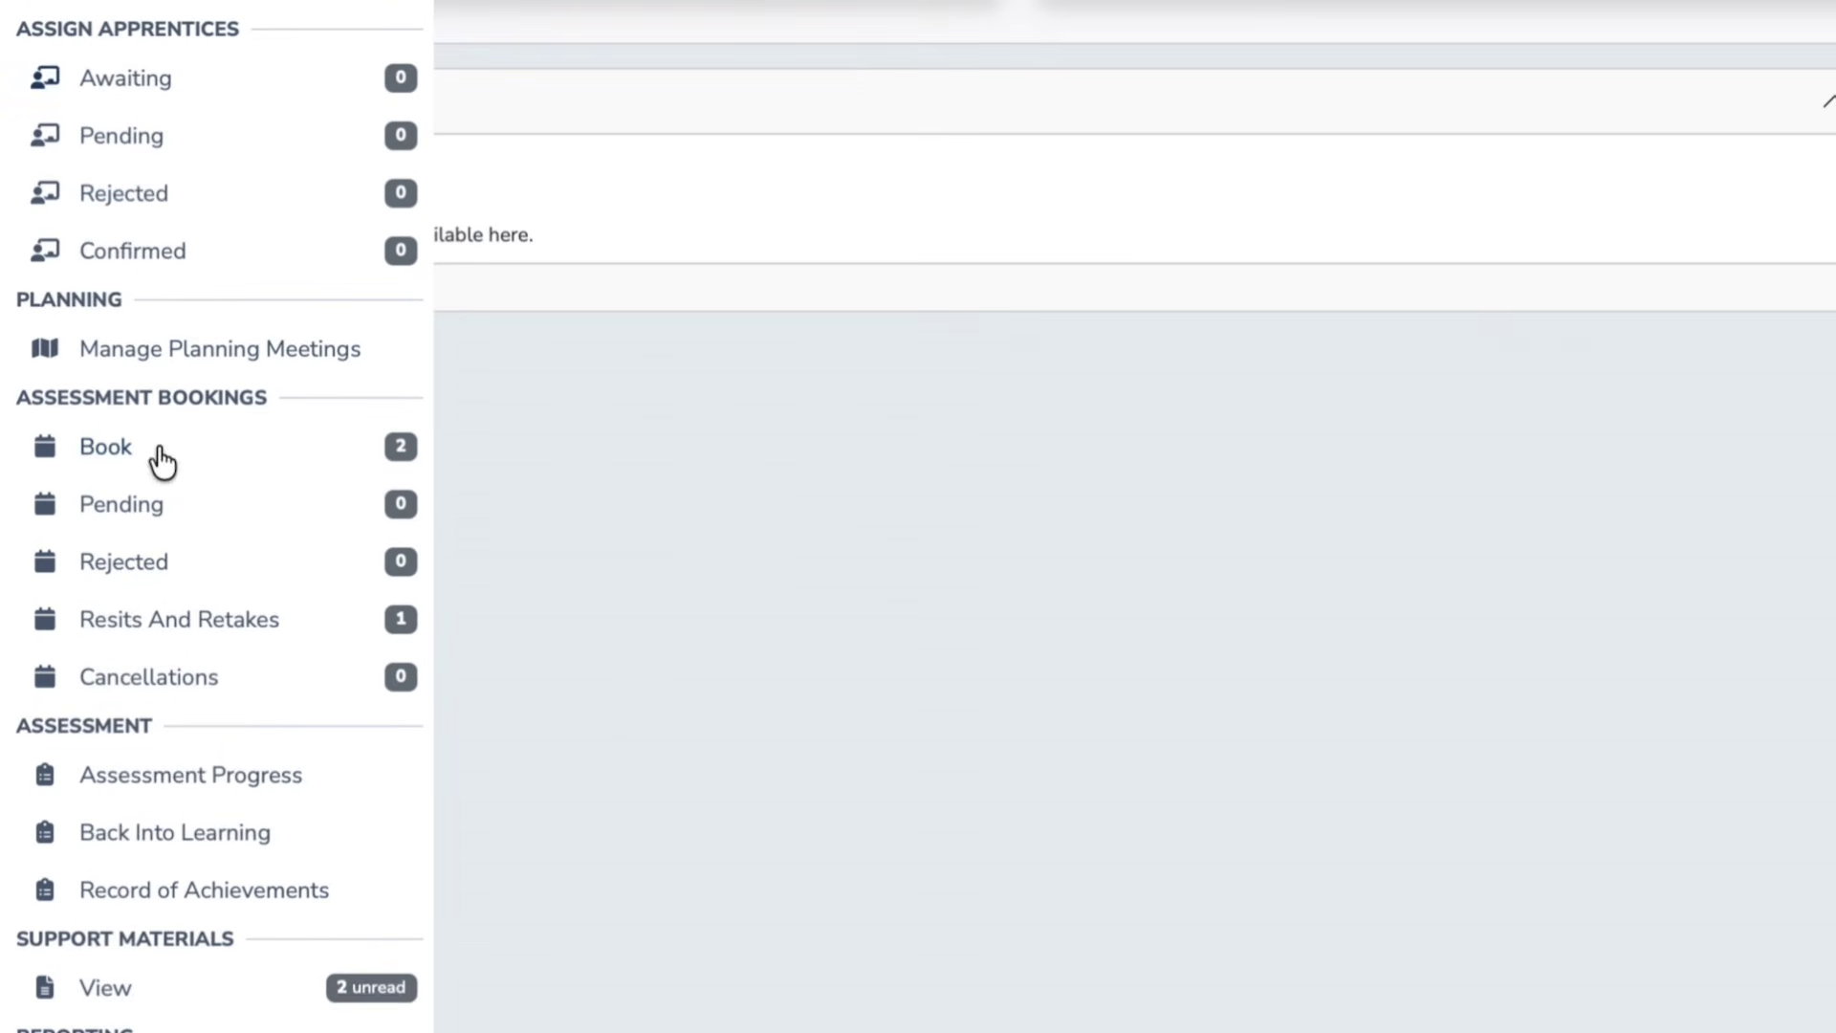
{"action": "left_click", "coordinate": [152, 473]}
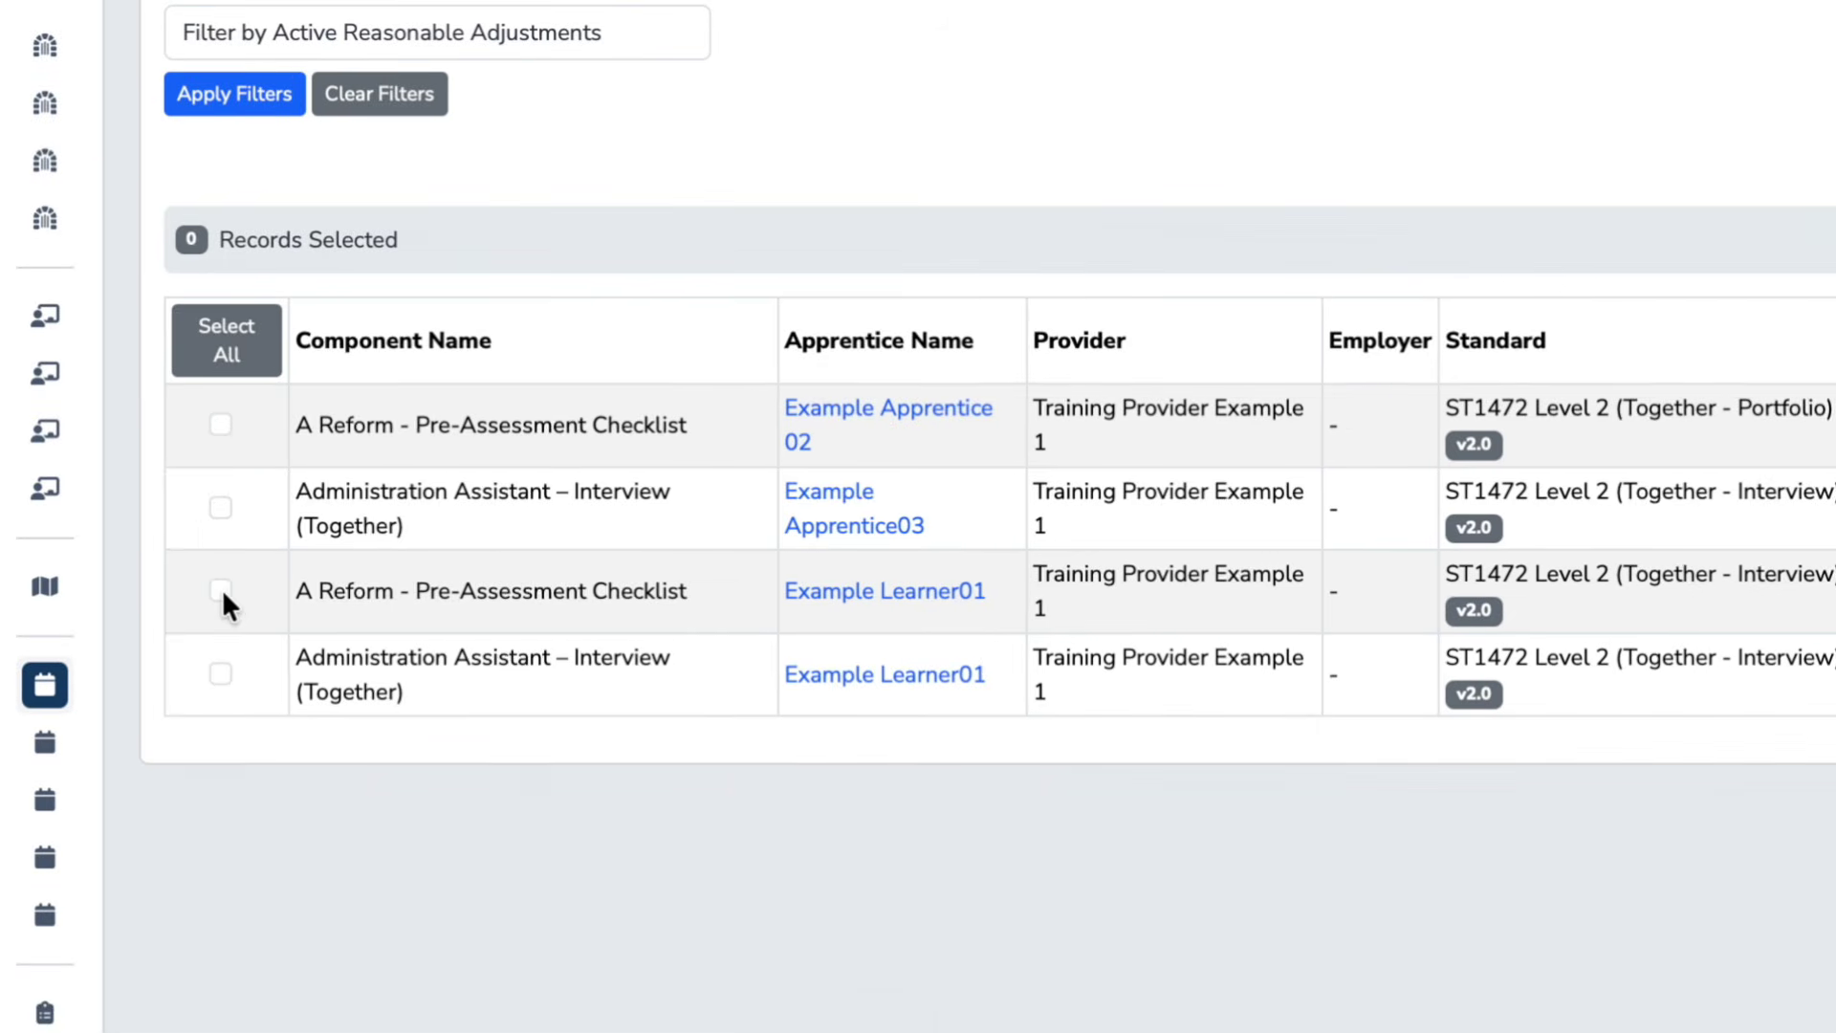
{"action": "left_click", "coordinate": [221, 589]}
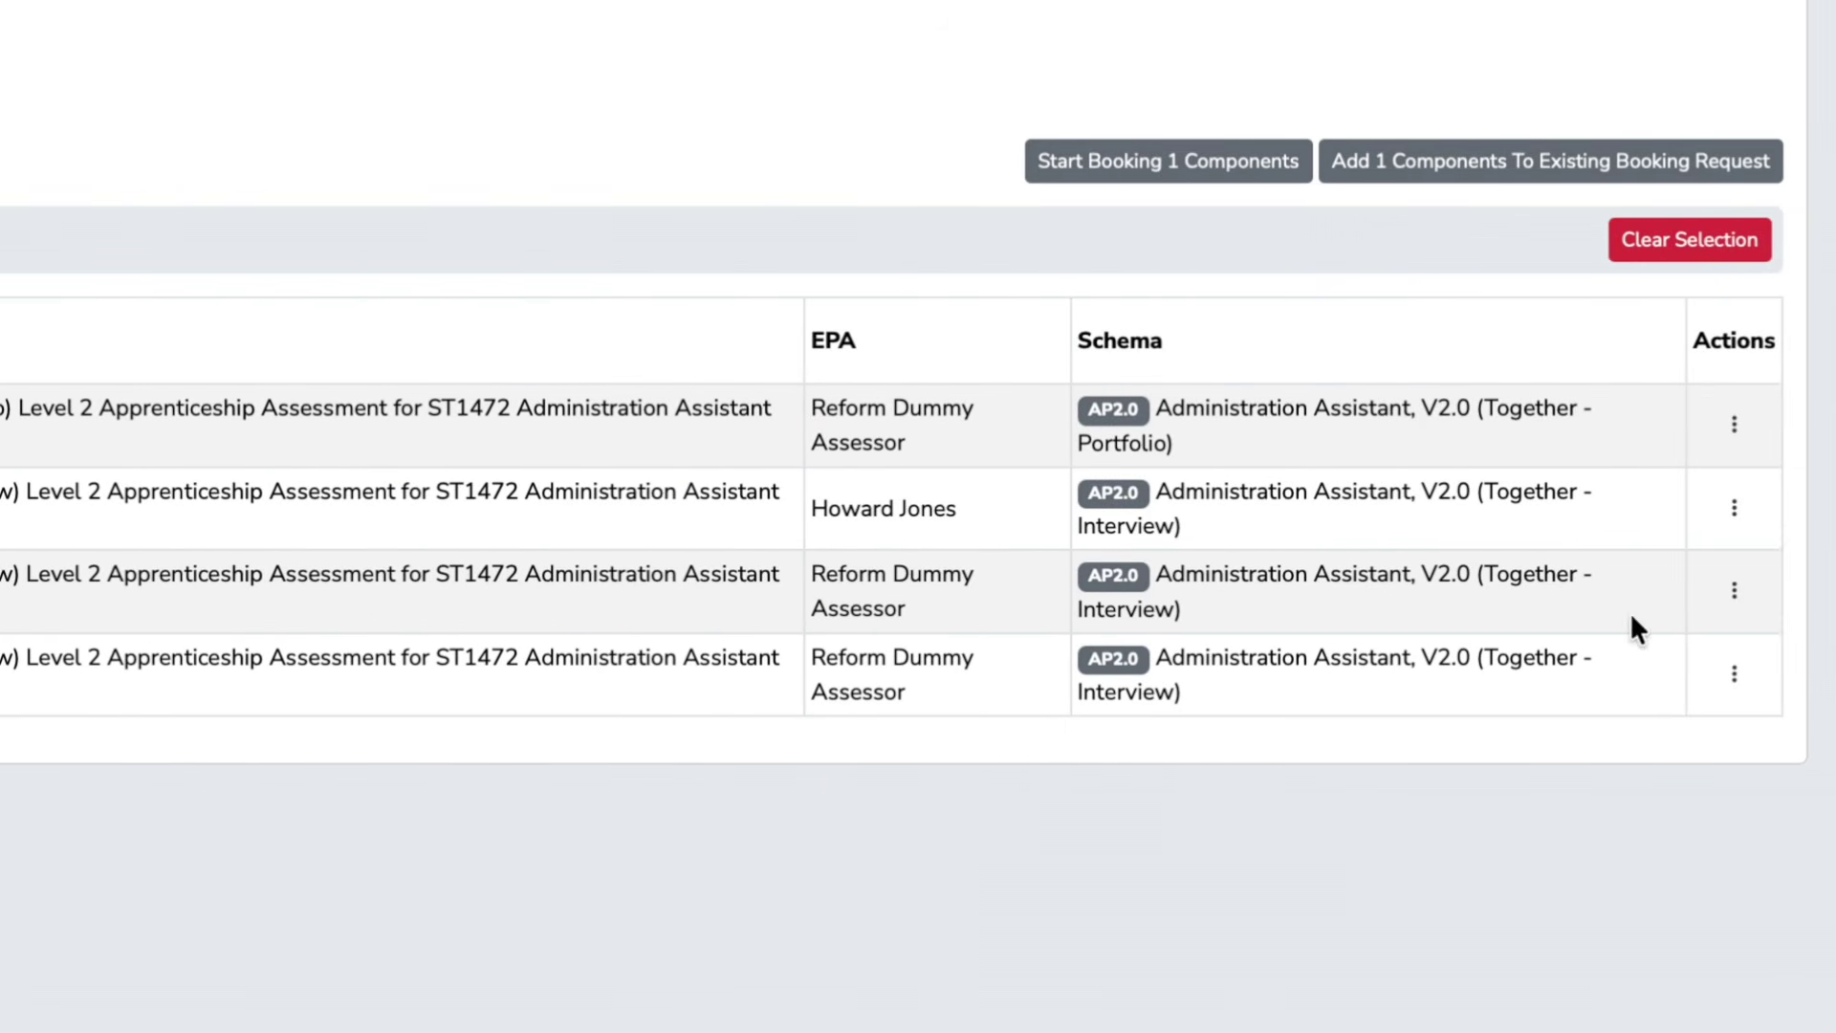
{"action": "left_click", "coordinate": [1734, 590]}
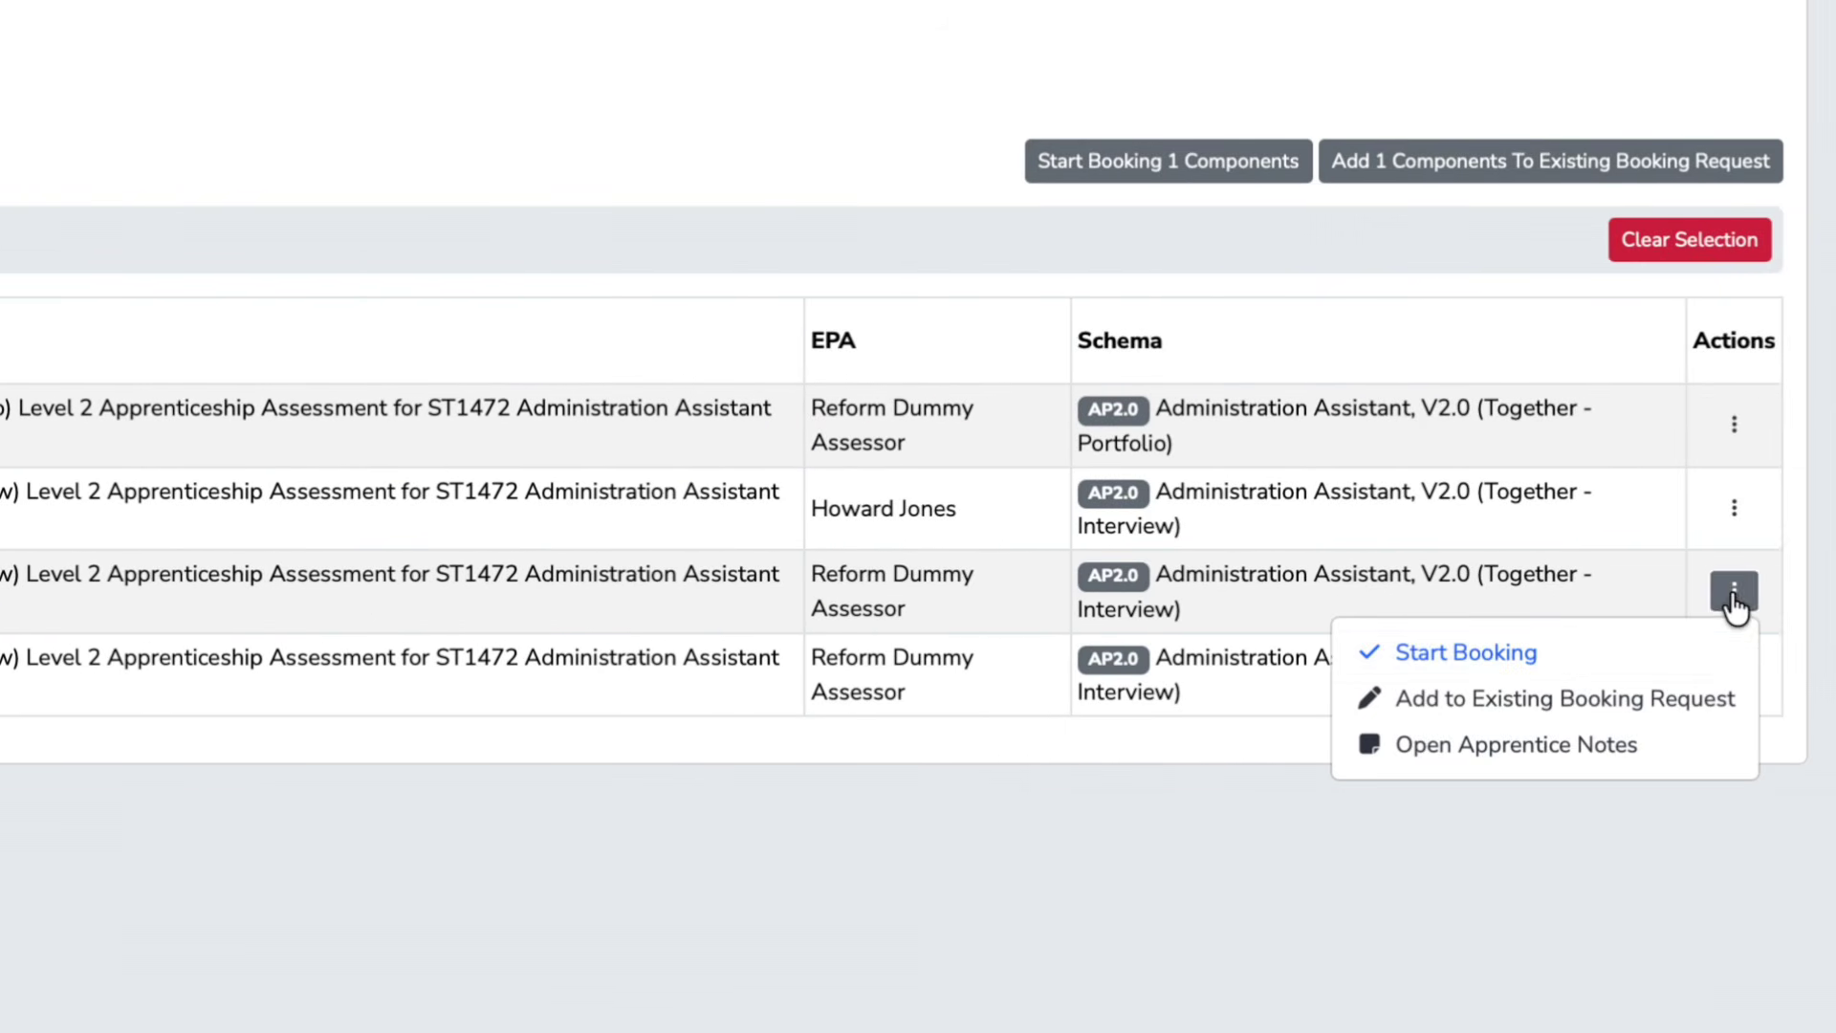
{"action": "left_click", "coordinate": [1543, 655]}
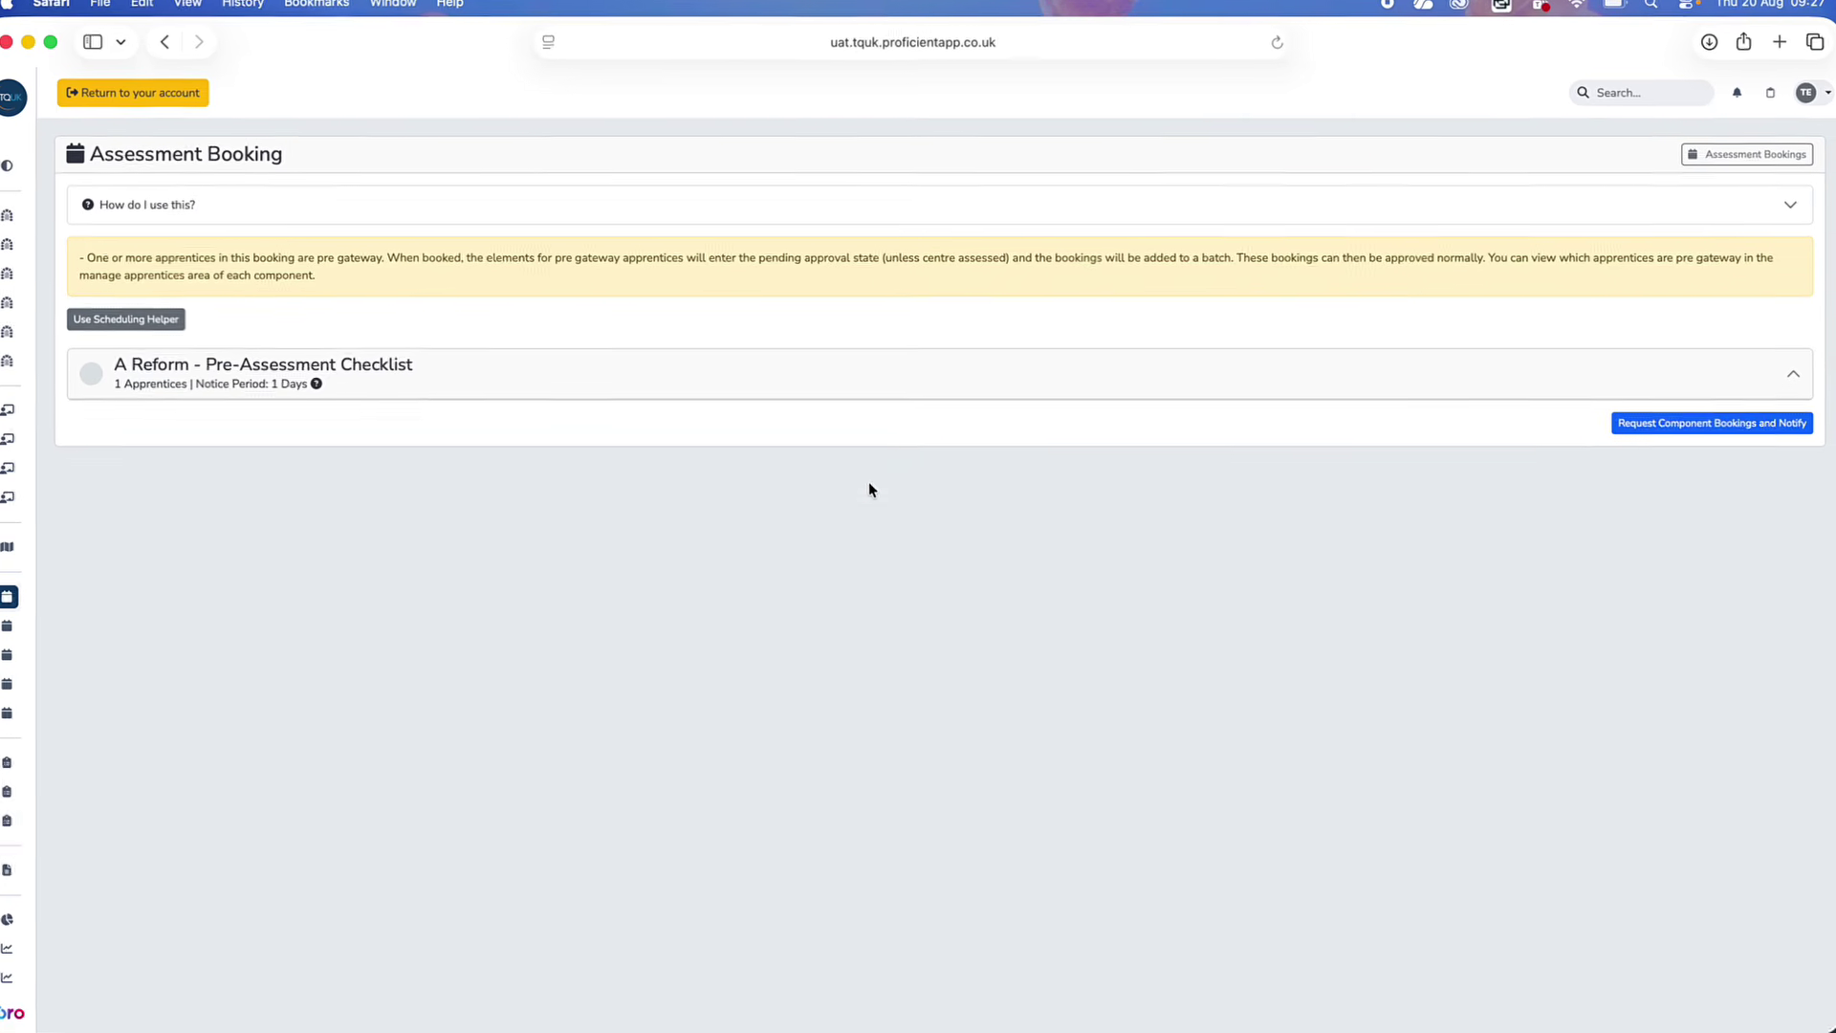
- Expand the Pre-Assessment Checklist booking, keep the location details as they are, and assign the first listed assessor as EPA
{"action": "left_click", "coordinate": [697, 355]}
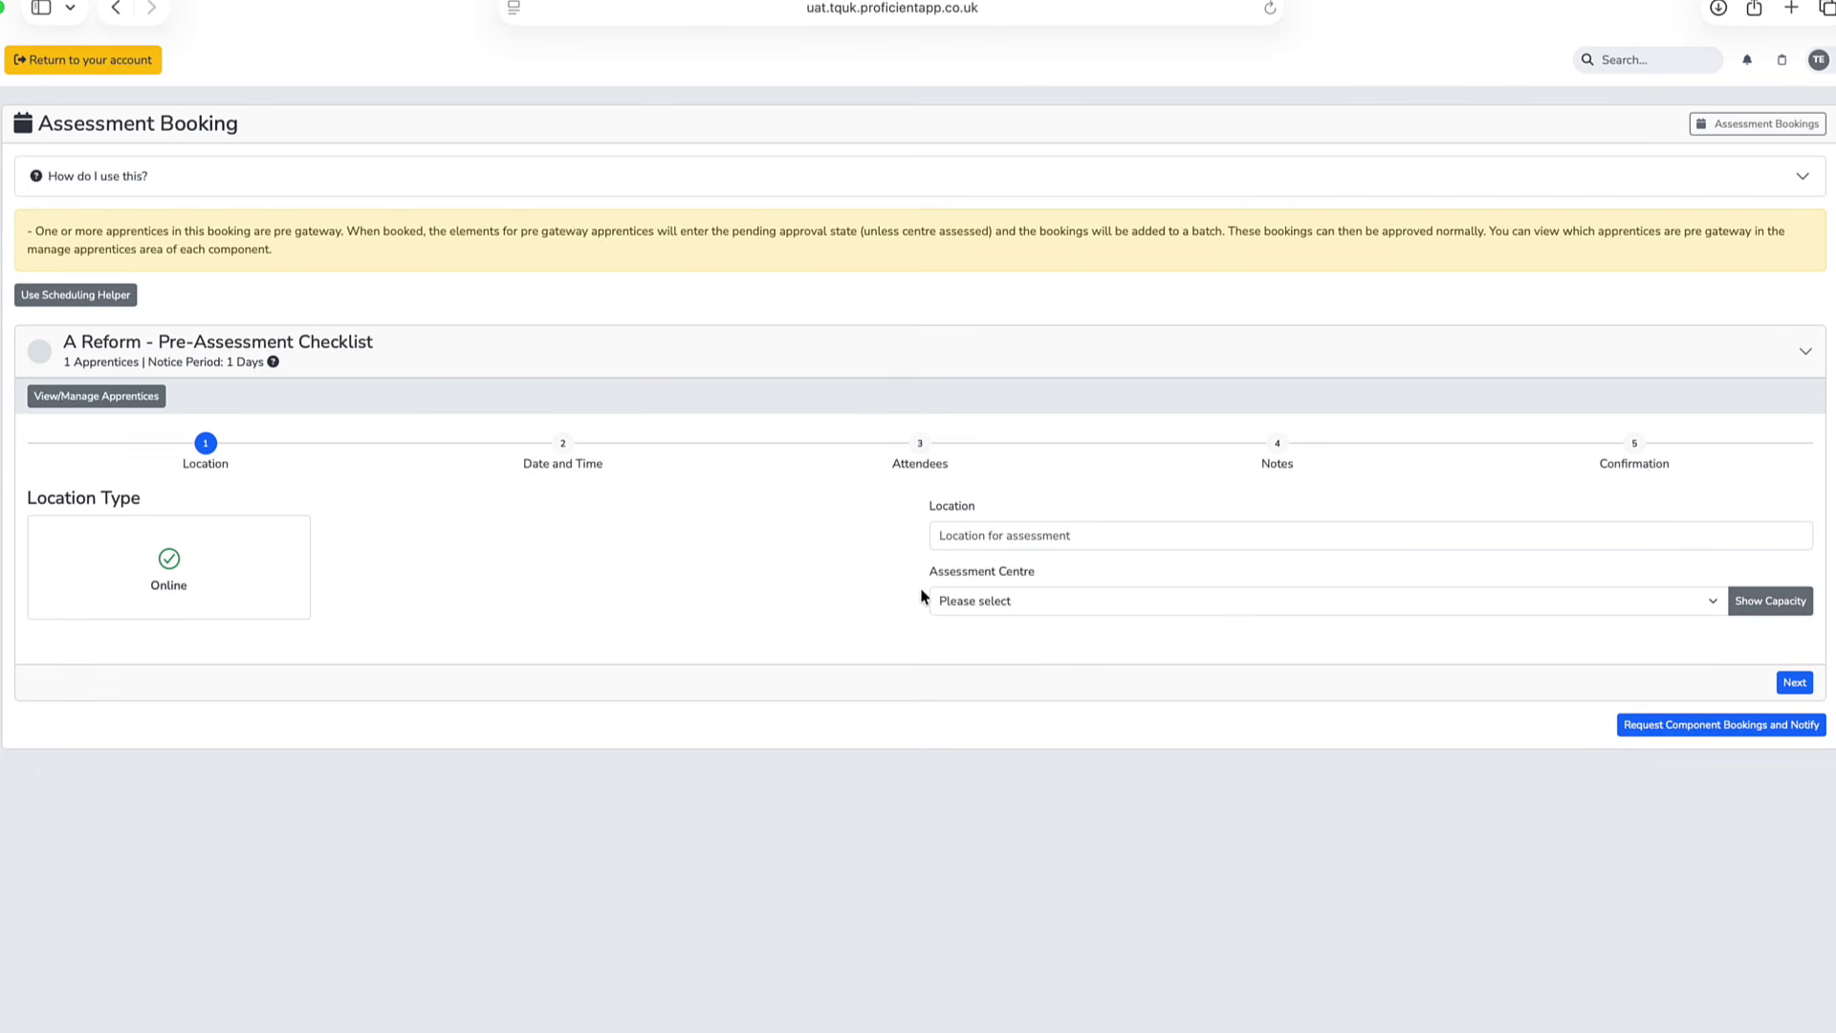
{"action": "left_click", "coordinate": [1793, 685]}
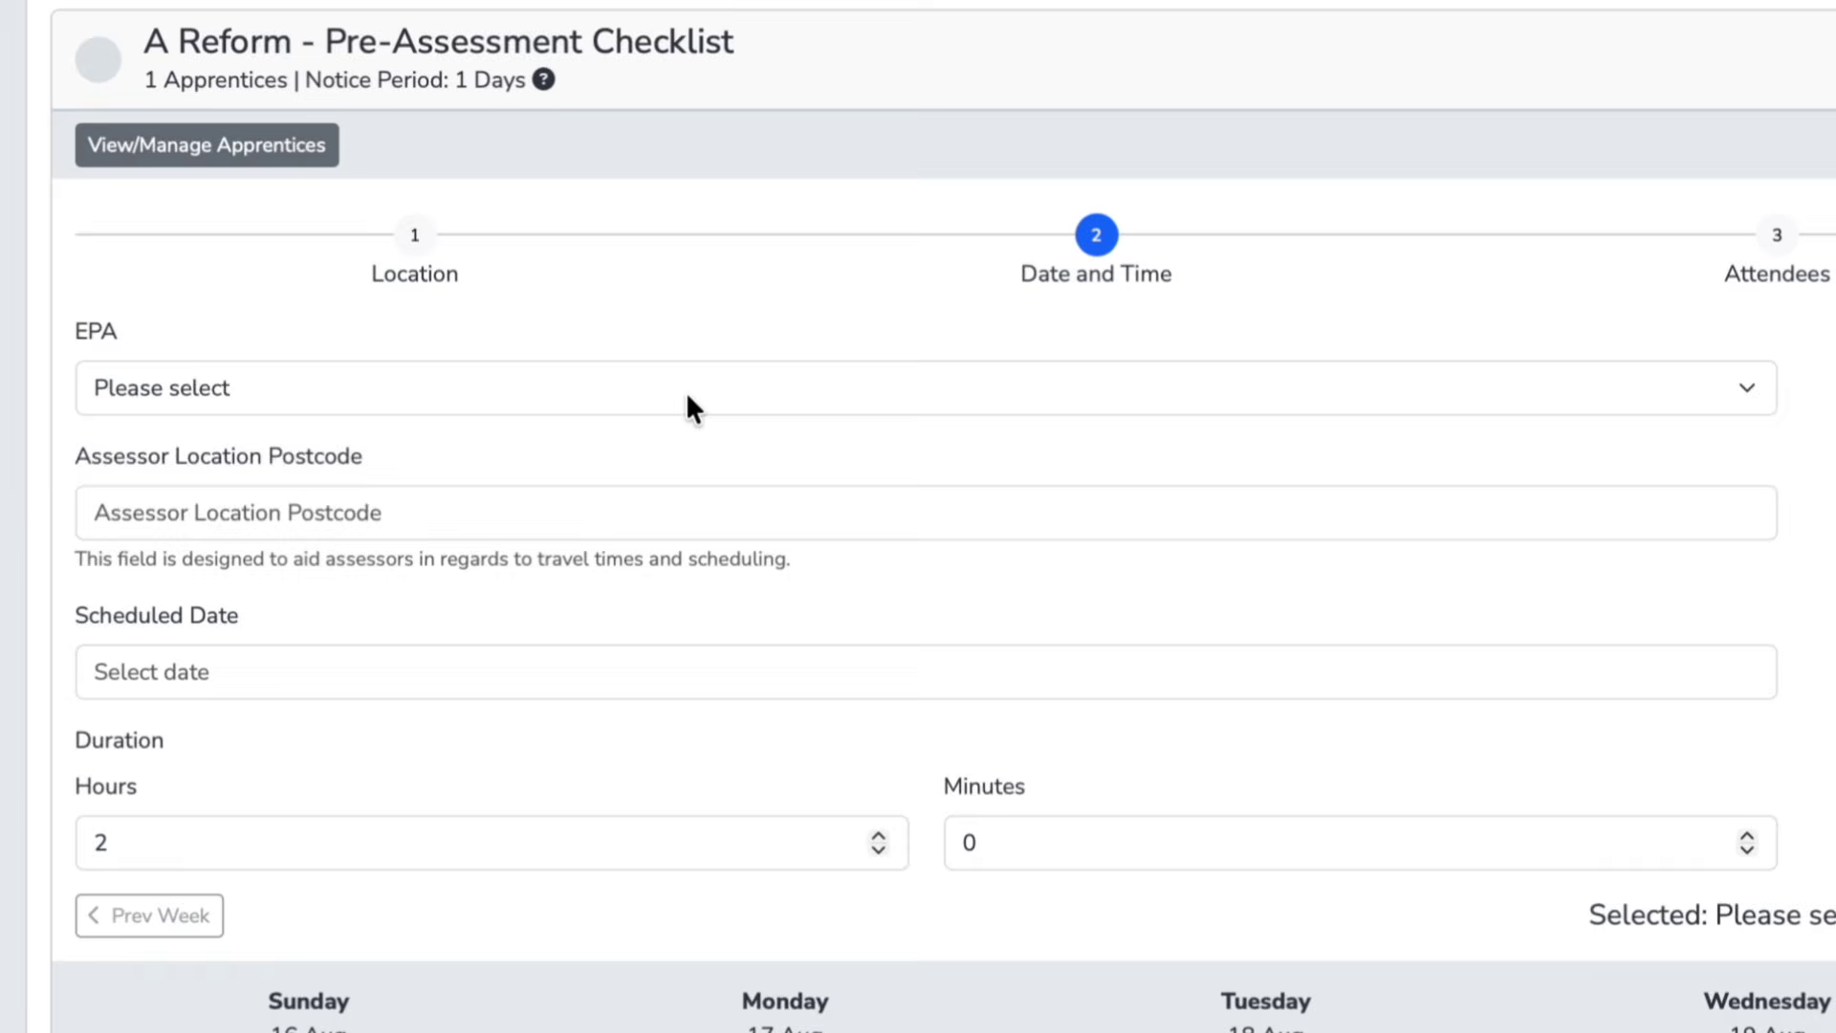
{"action": "left_click", "coordinate": [688, 396]}
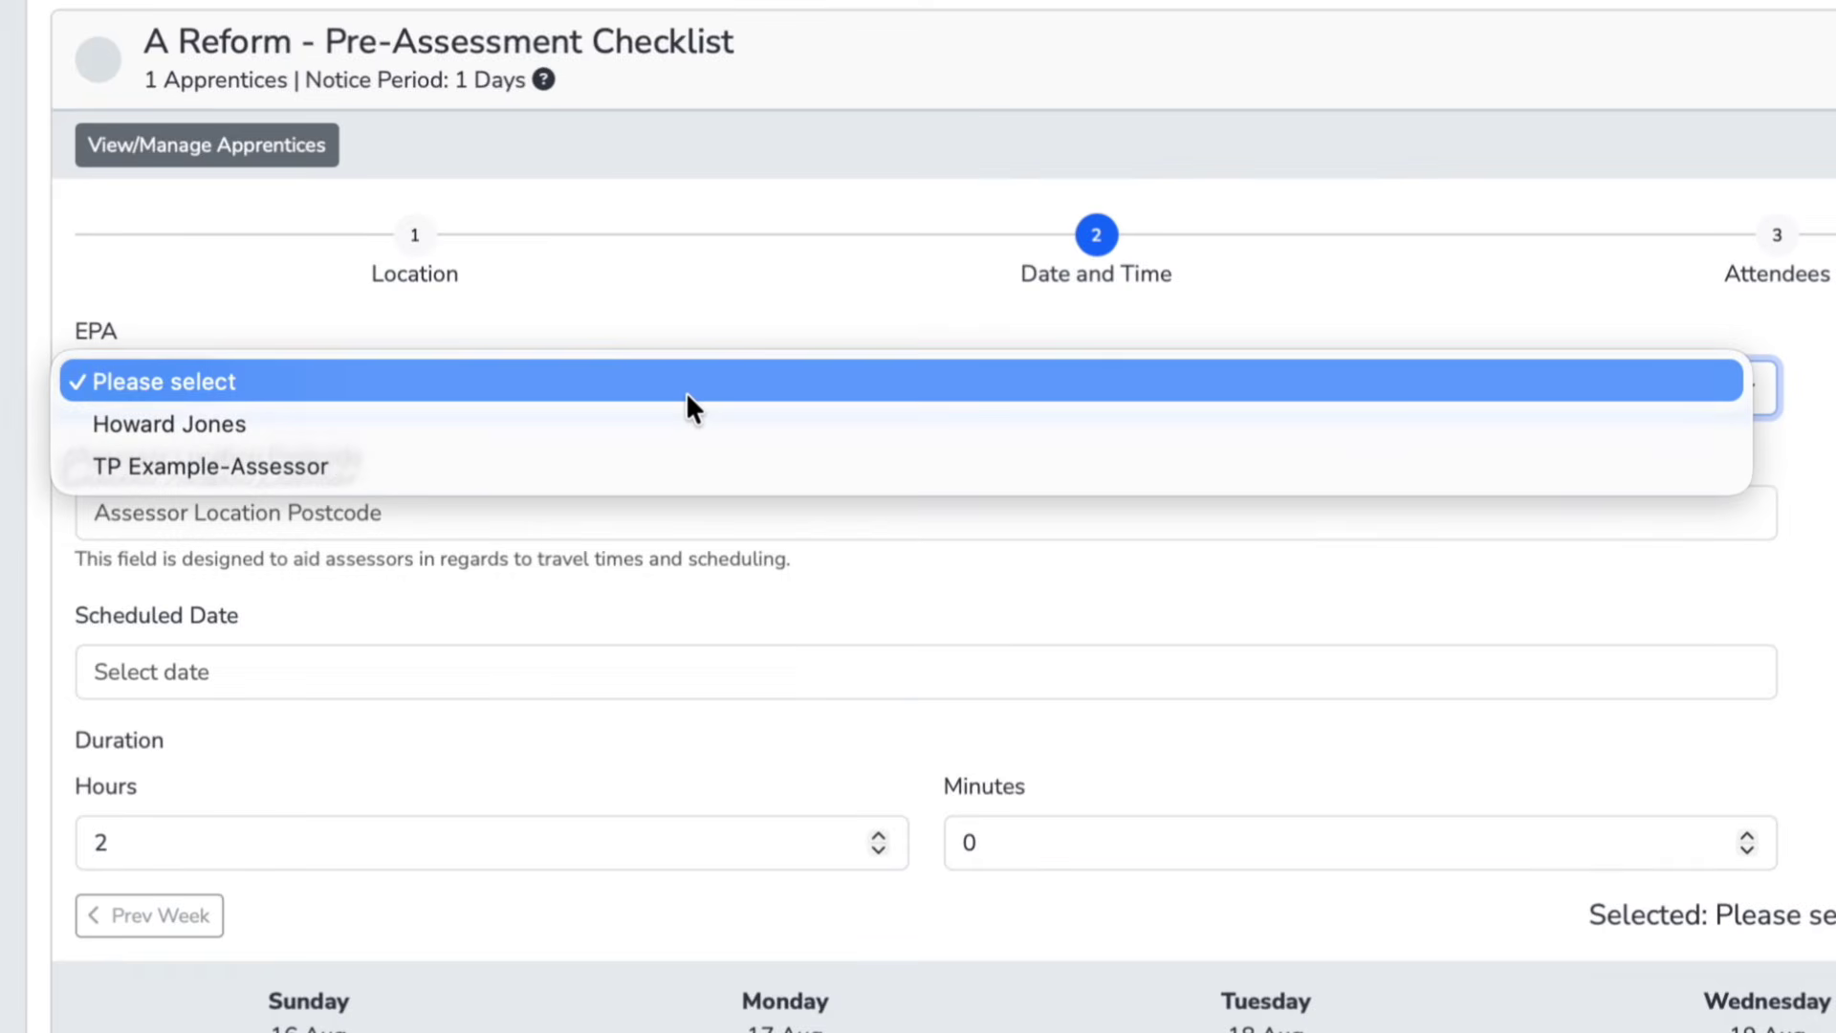
{"action": "left_click", "coordinate": [329, 427]}
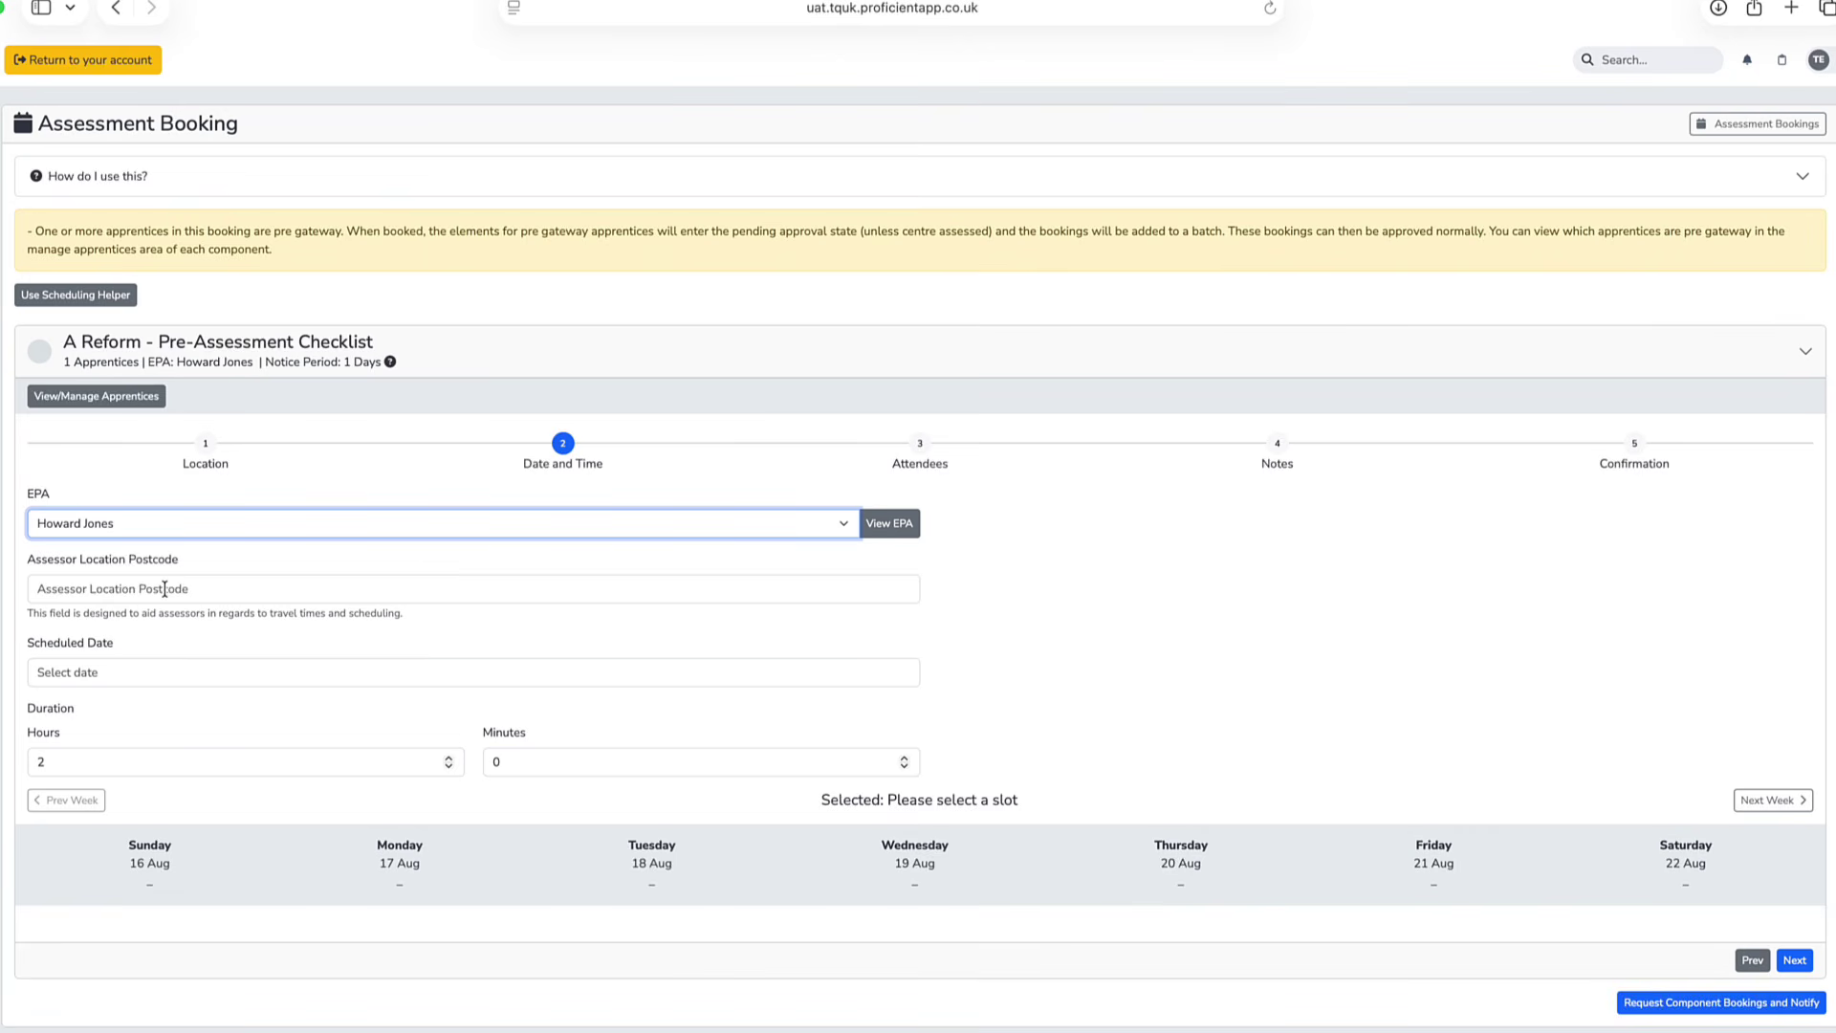
- Set the checklist booking's scheduled date to 20/08/2026 12:00
{"action": "left_click", "coordinate": [245, 672]}
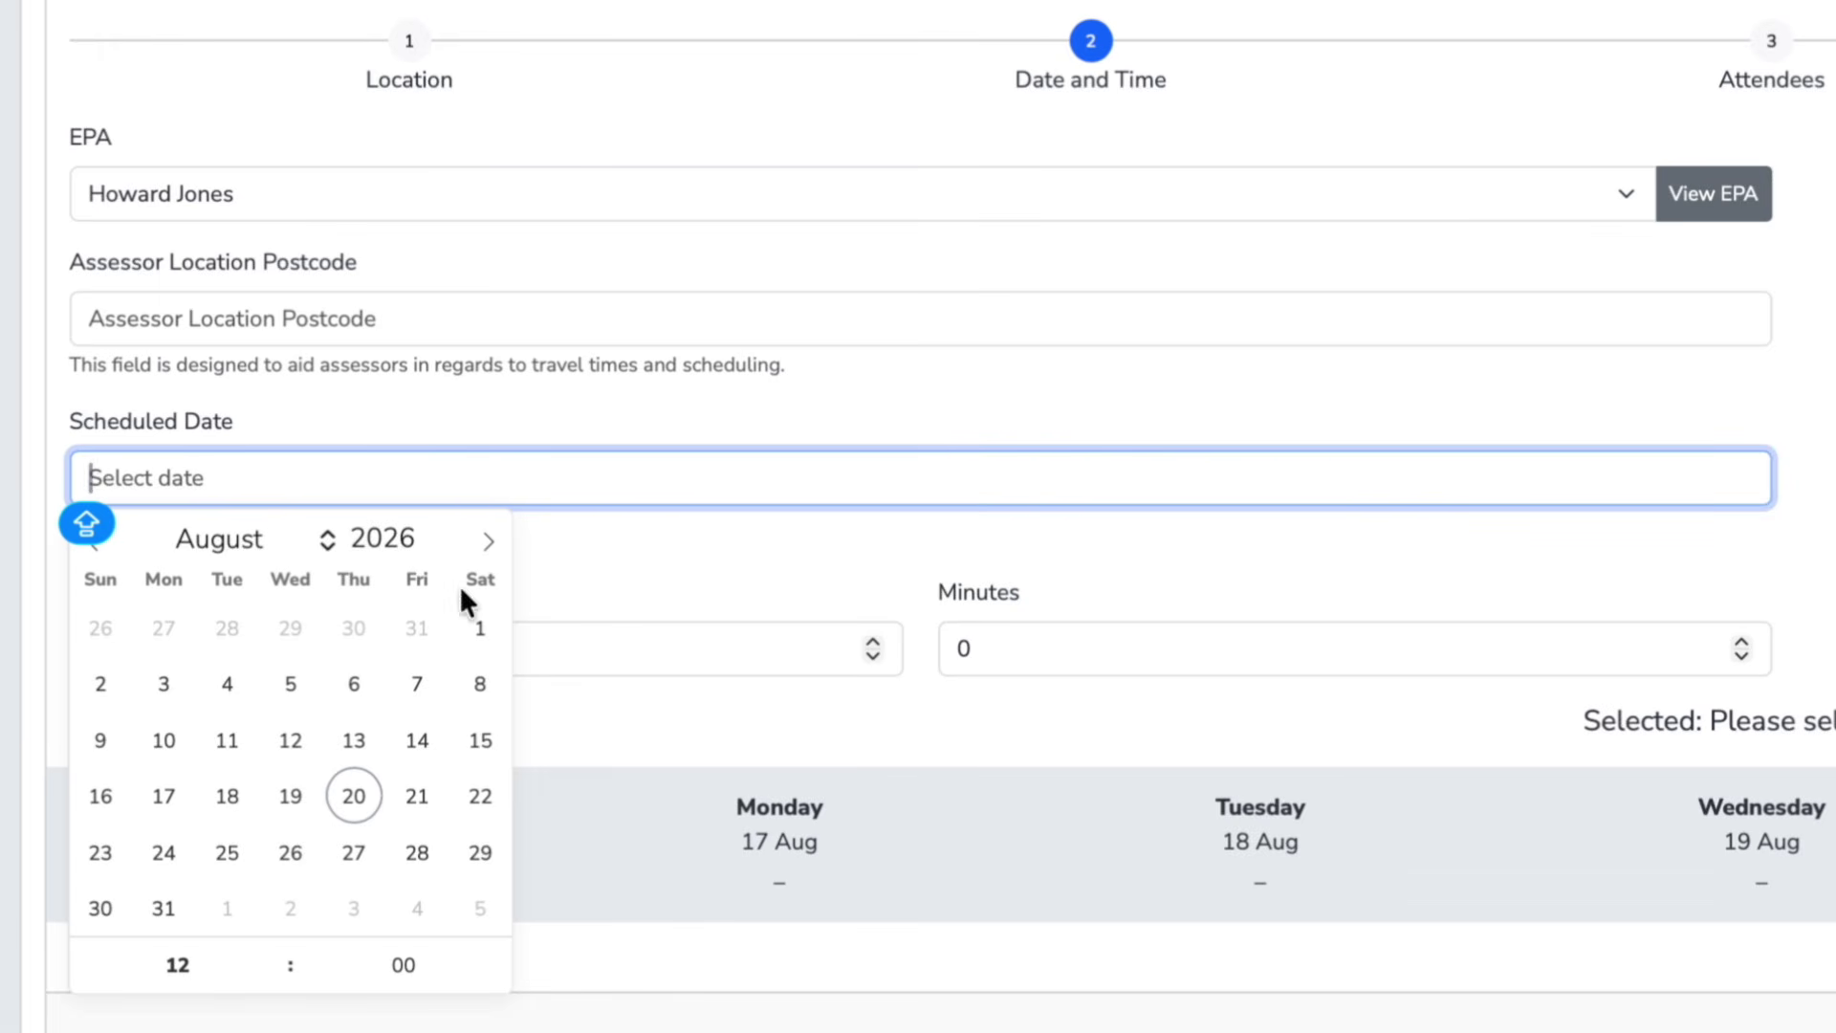
{"action": "left_click", "coordinate": [357, 799]}
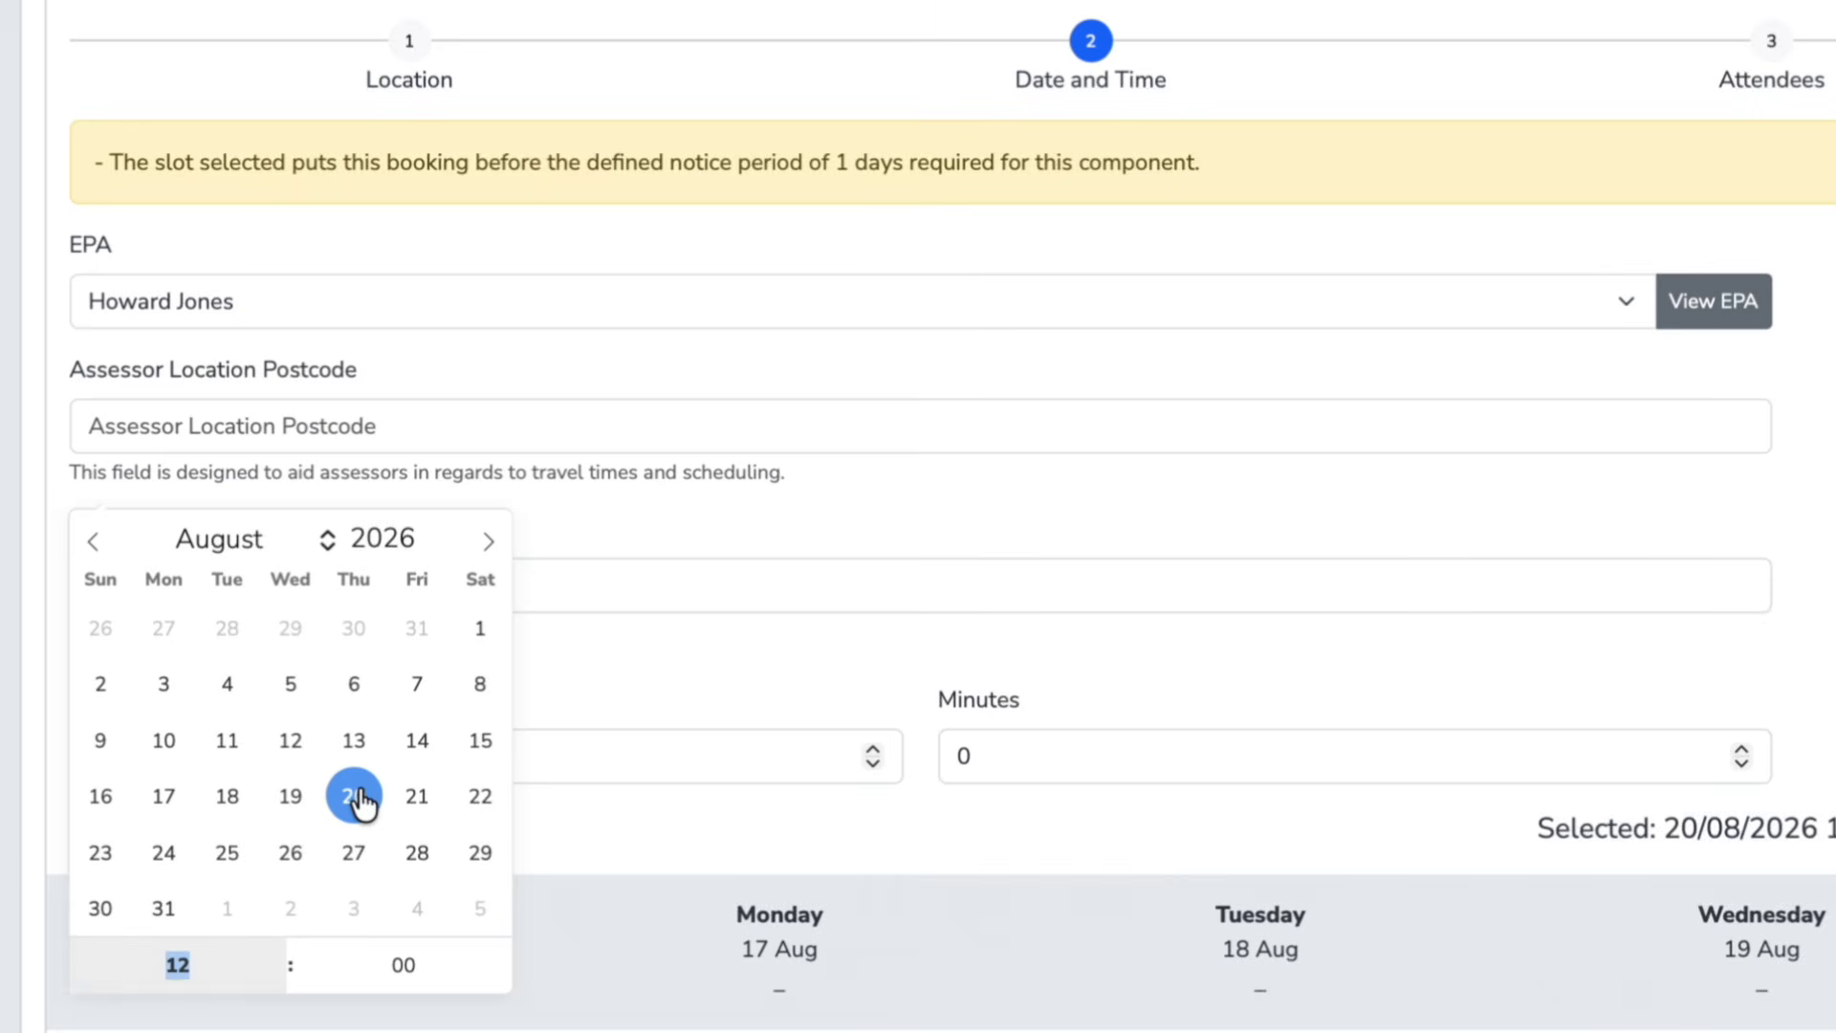
{"action": "left_click", "coordinate": [1255, 508]}
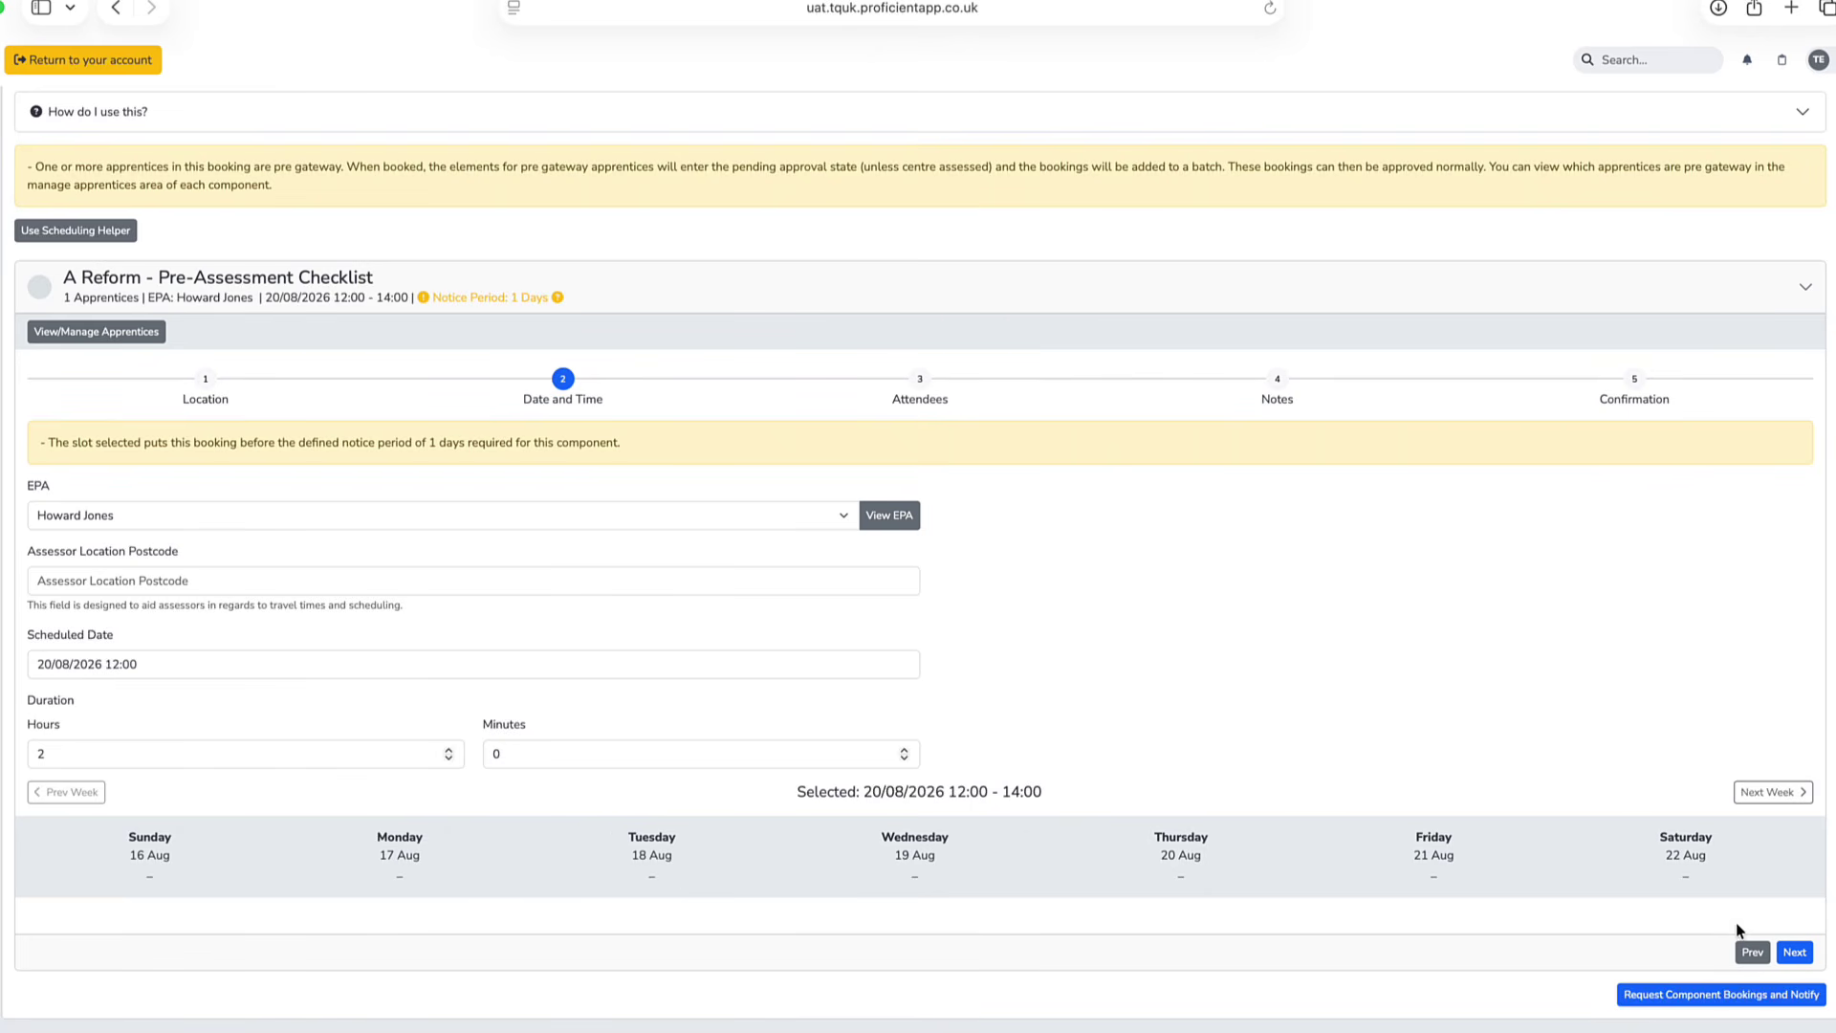
- Proceed through attendees and notes without adding anything, and submit the component booking request with notification
{"action": "left_click", "coordinate": [1796, 952]}
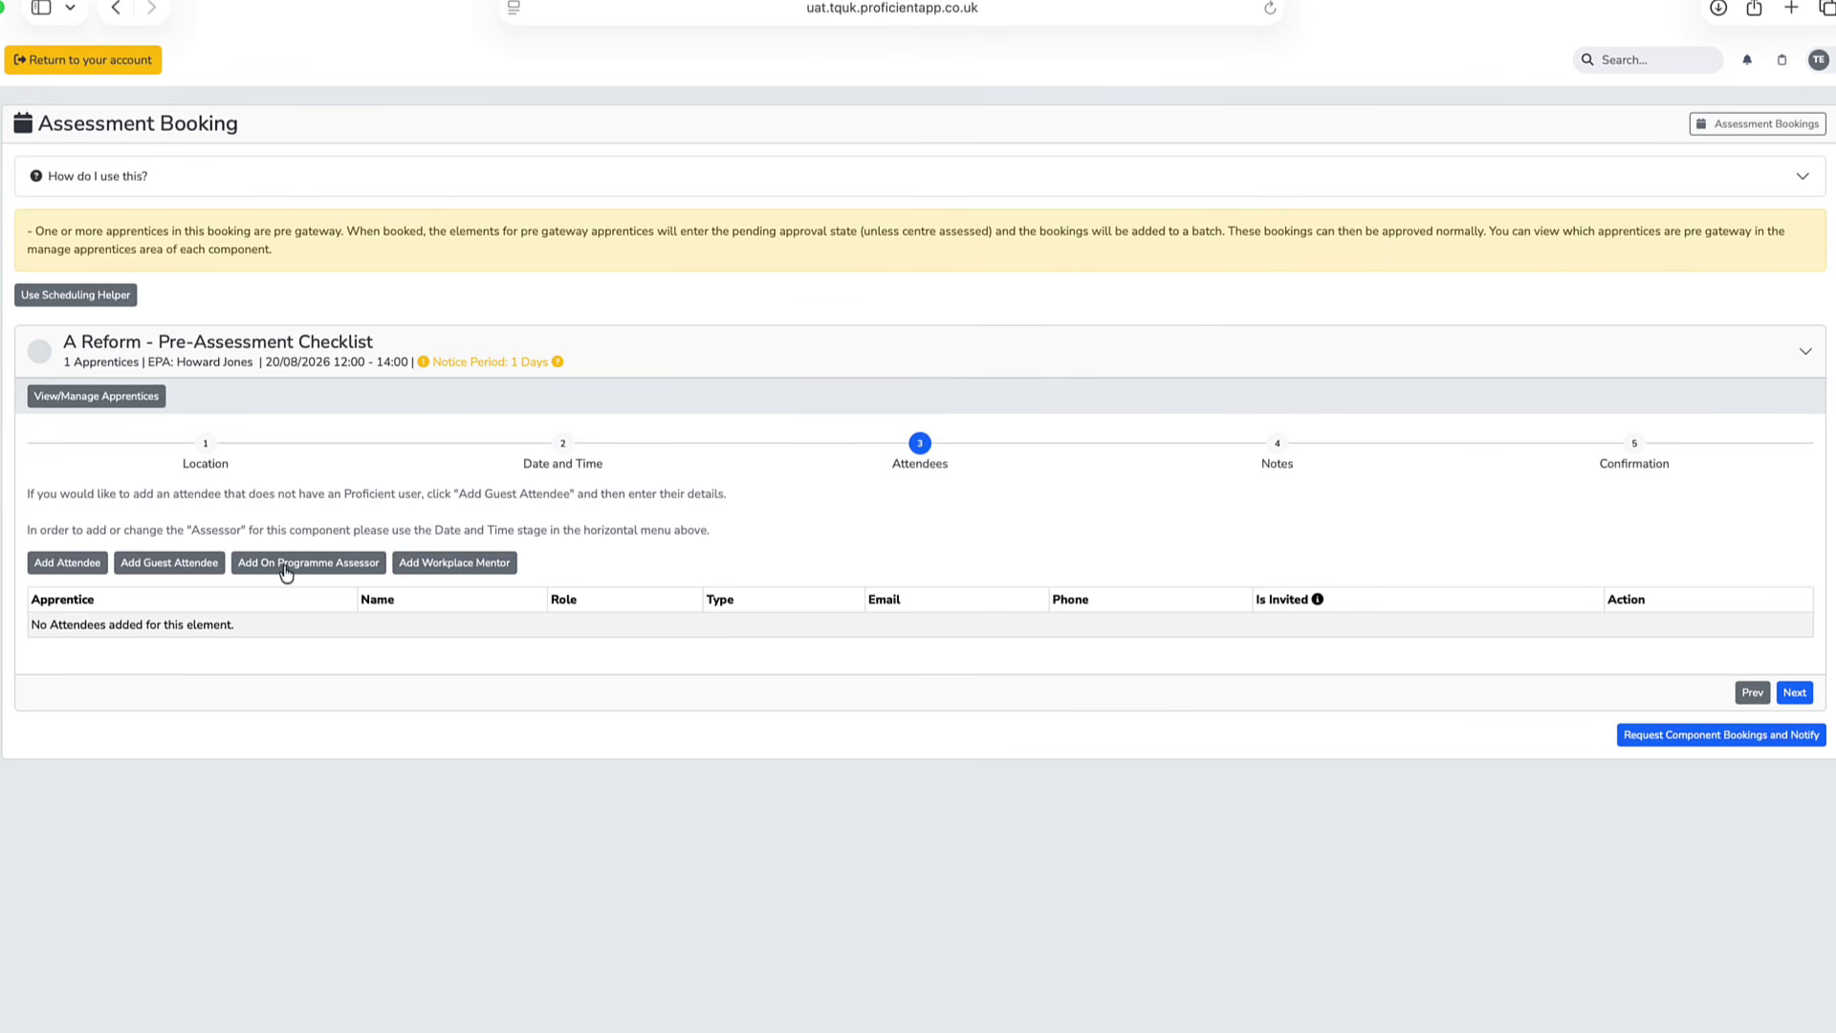
{"action": "left_click", "coordinate": [1795, 692]}
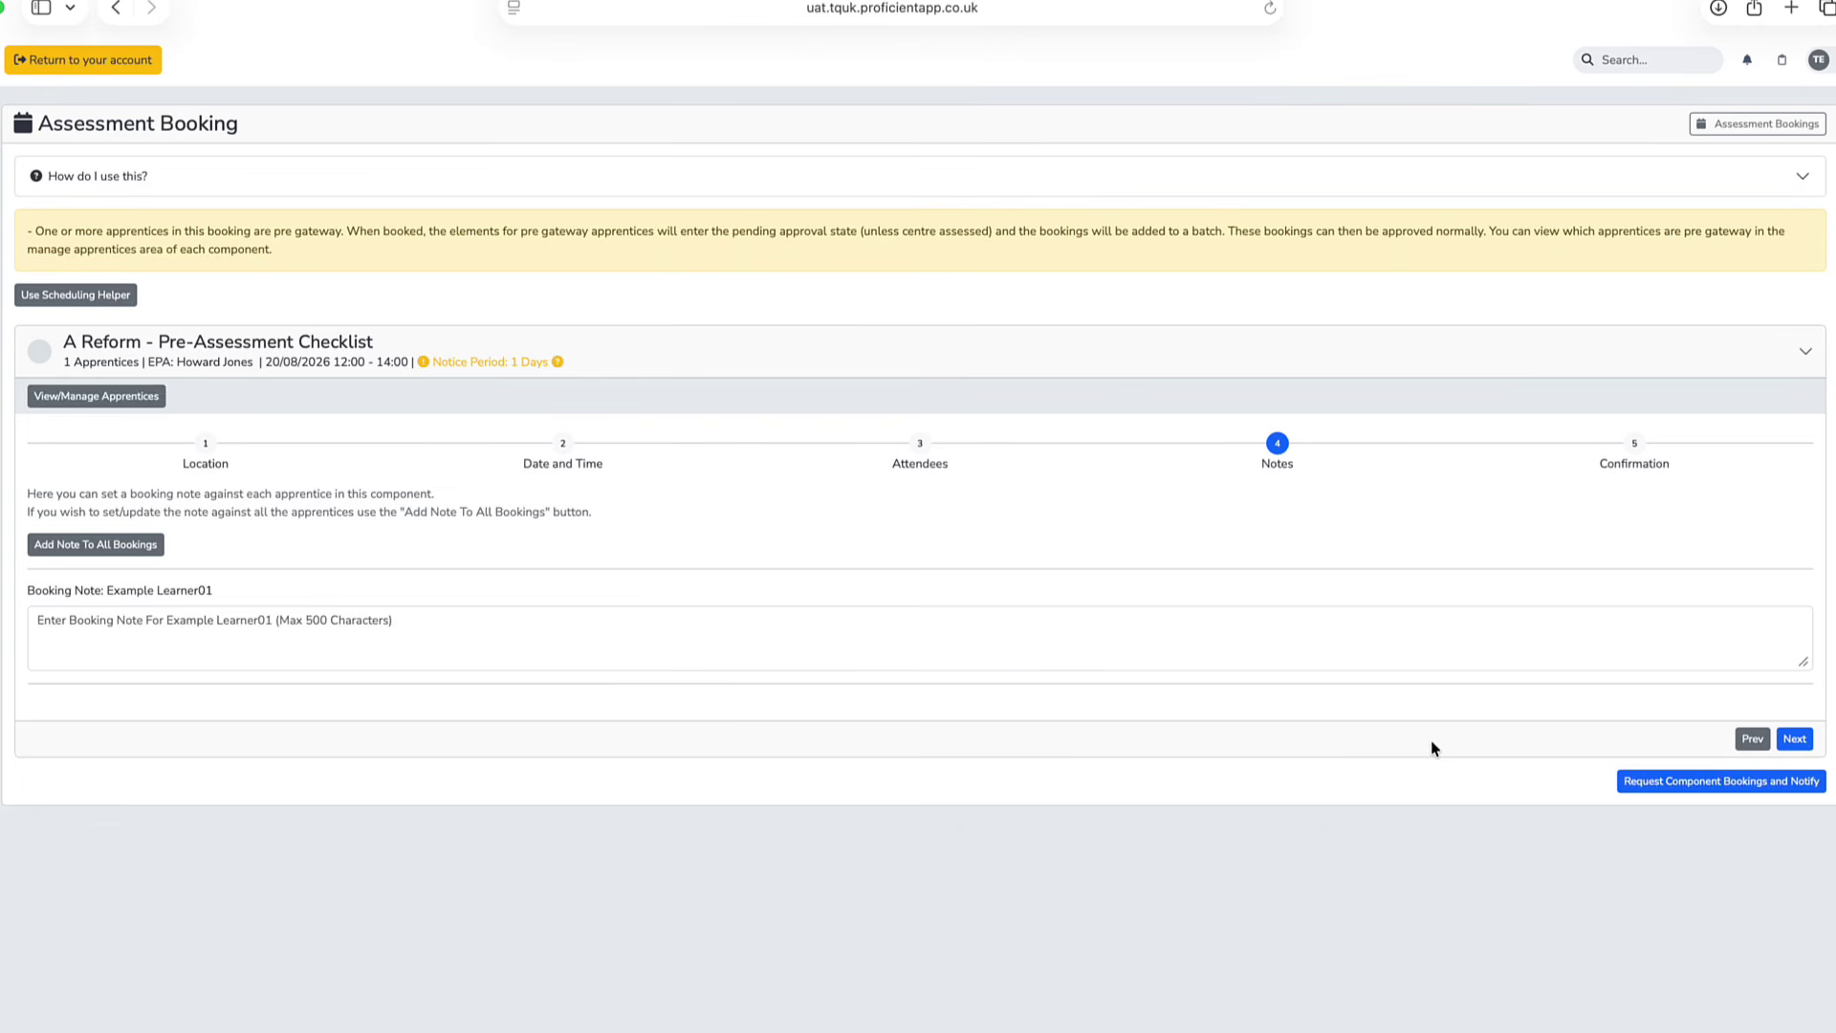
{"action": "left_click", "coordinate": [1796, 738]}
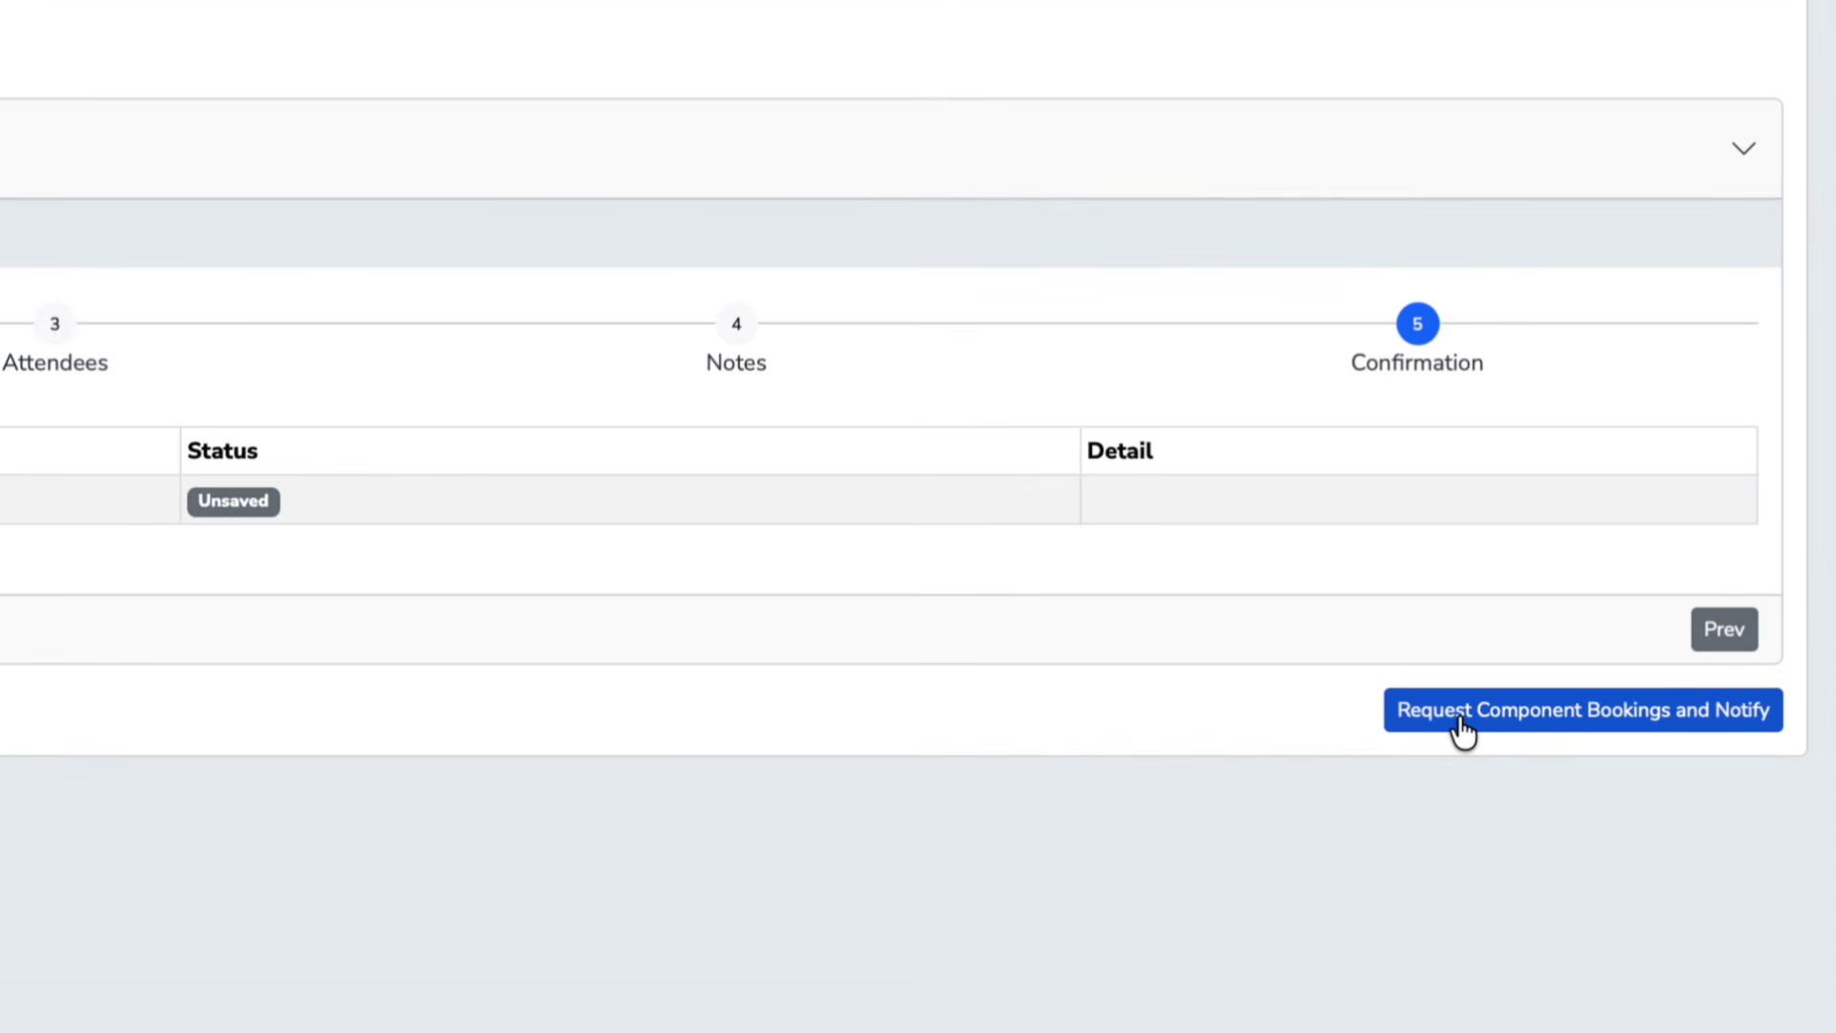
{"action": "left_click", "coordinate": [1461, 719]}
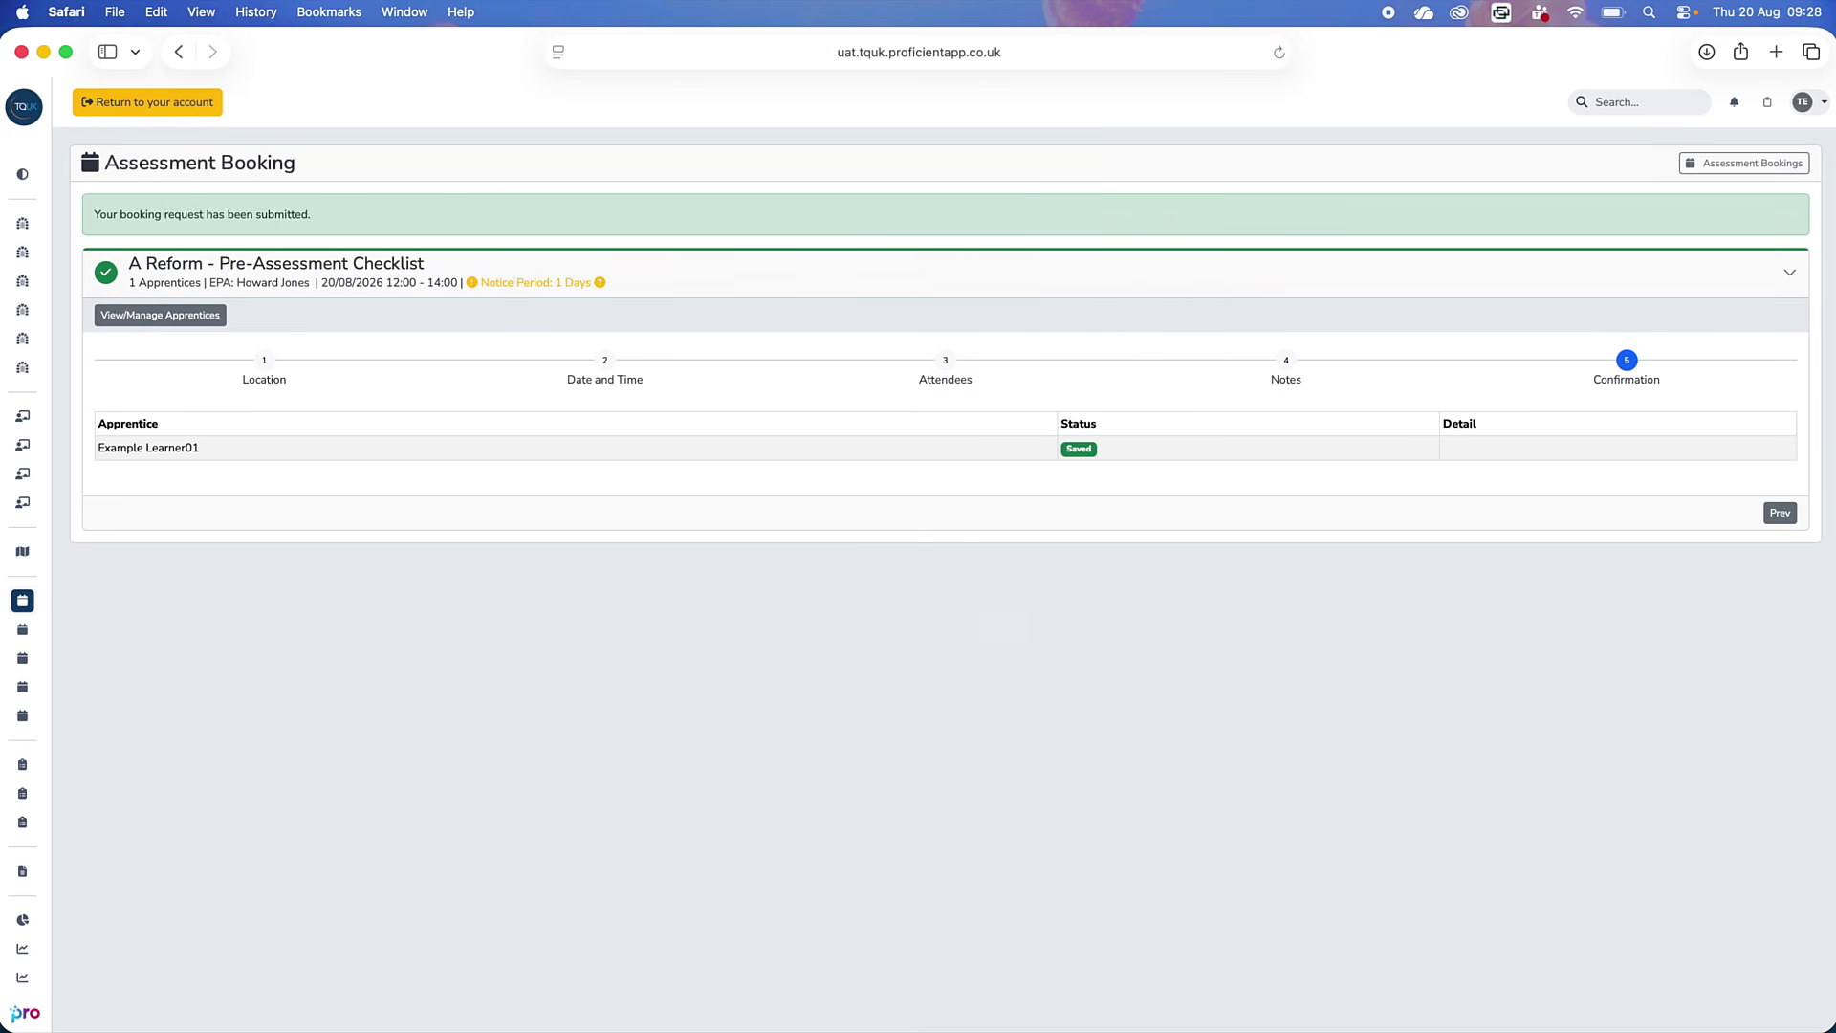
- Find Example Learner01 among the apprentices and open their assessment profile from the apprentice details
{"action": "mouse_move", "coordinate": [40, 586]}
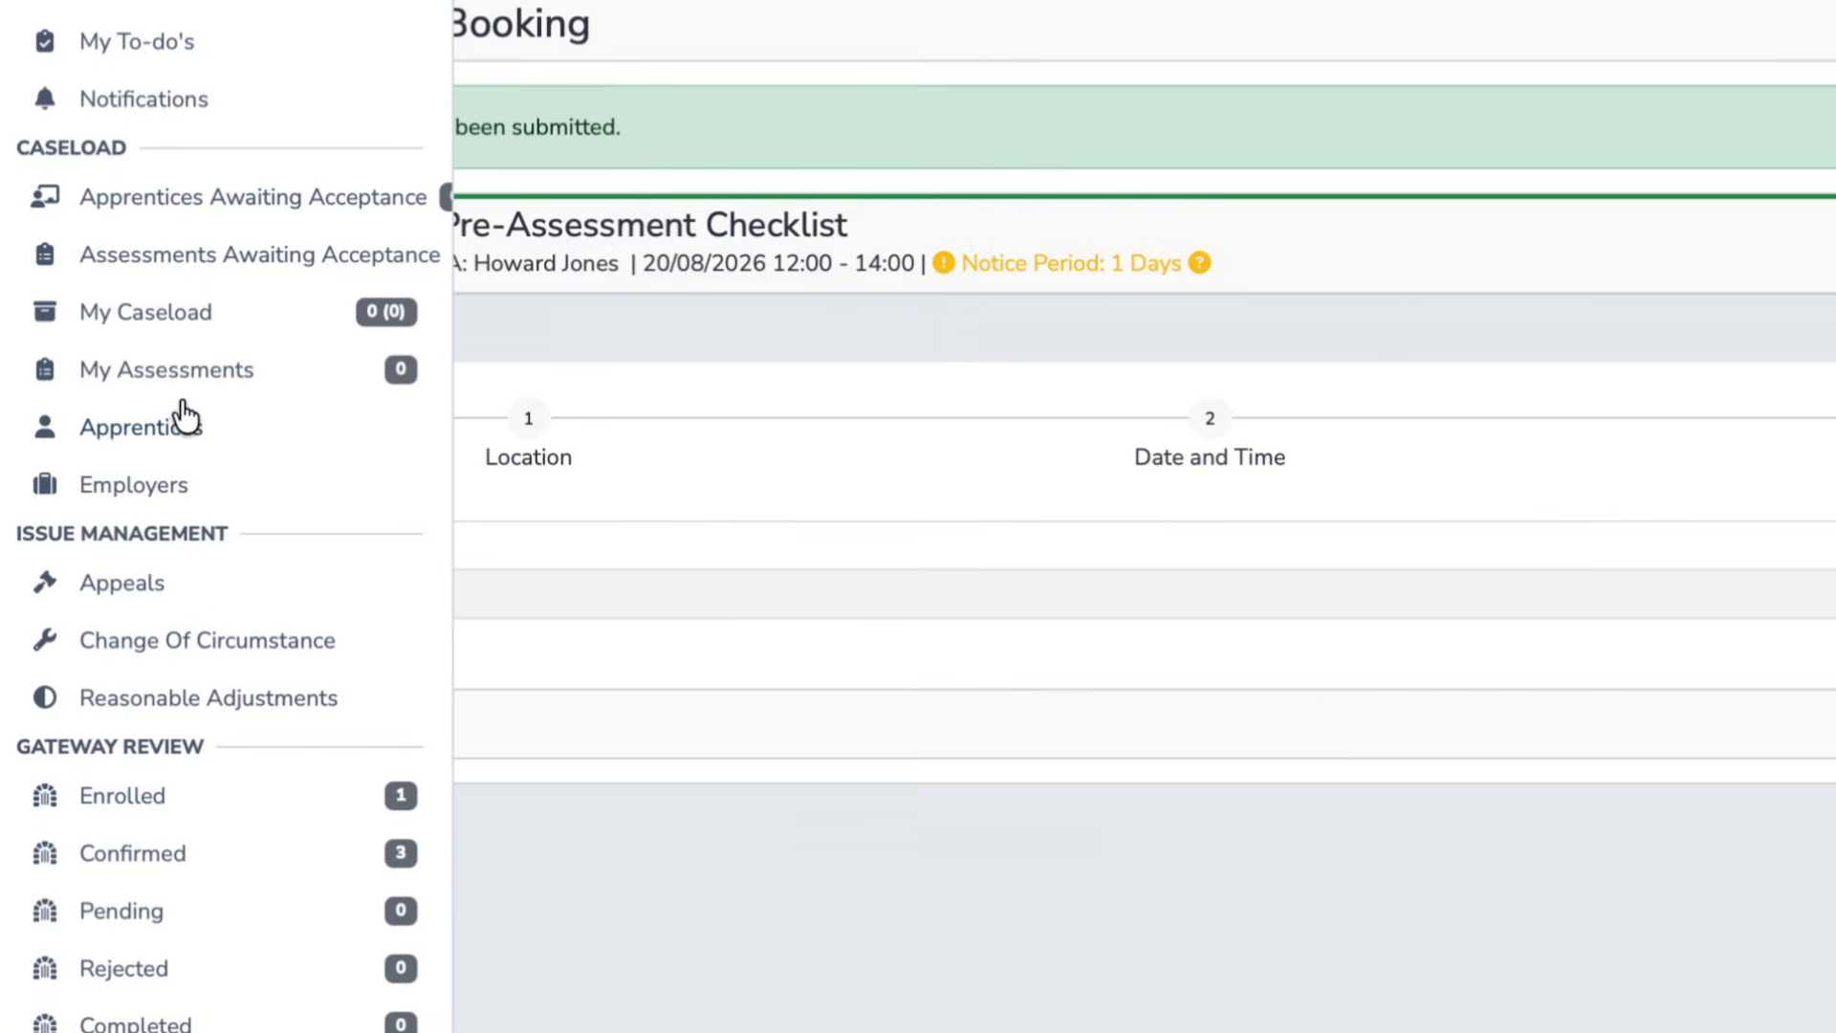
{"action": "left_click", "coordinate": [184, 419]}
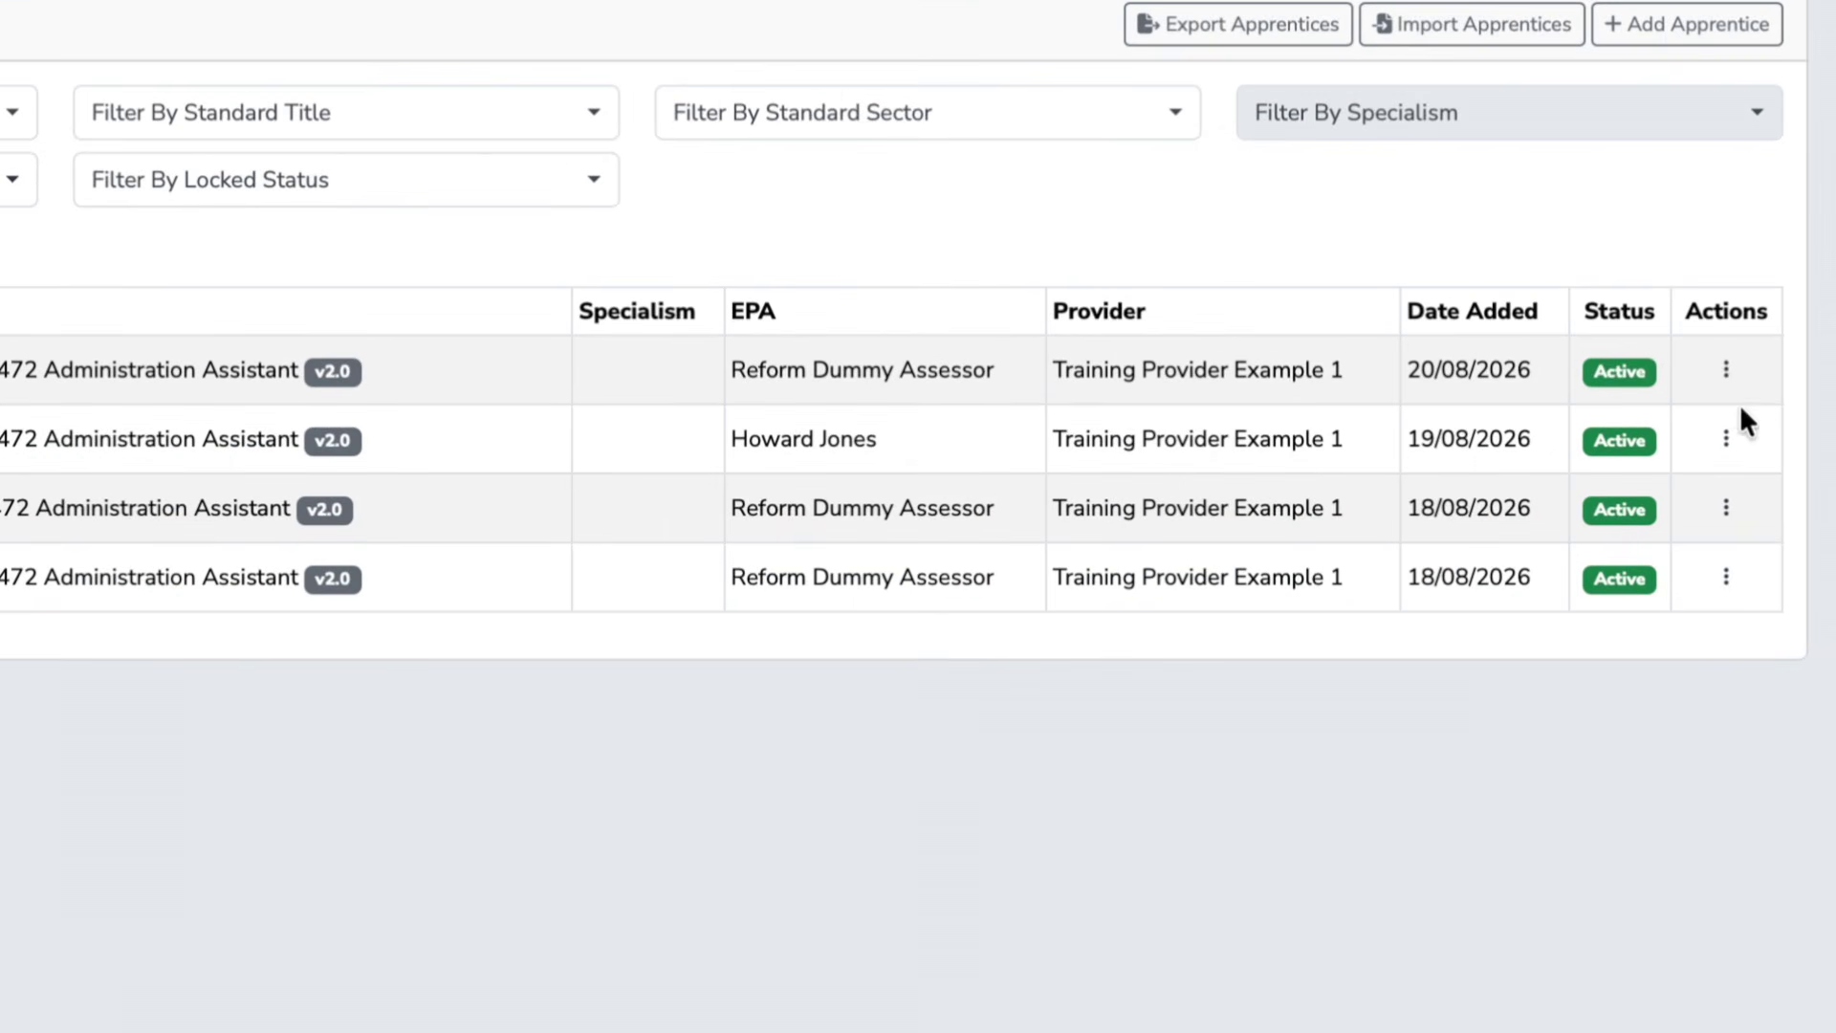
{"action": "left_click", "coordinate": [1736, 380]}
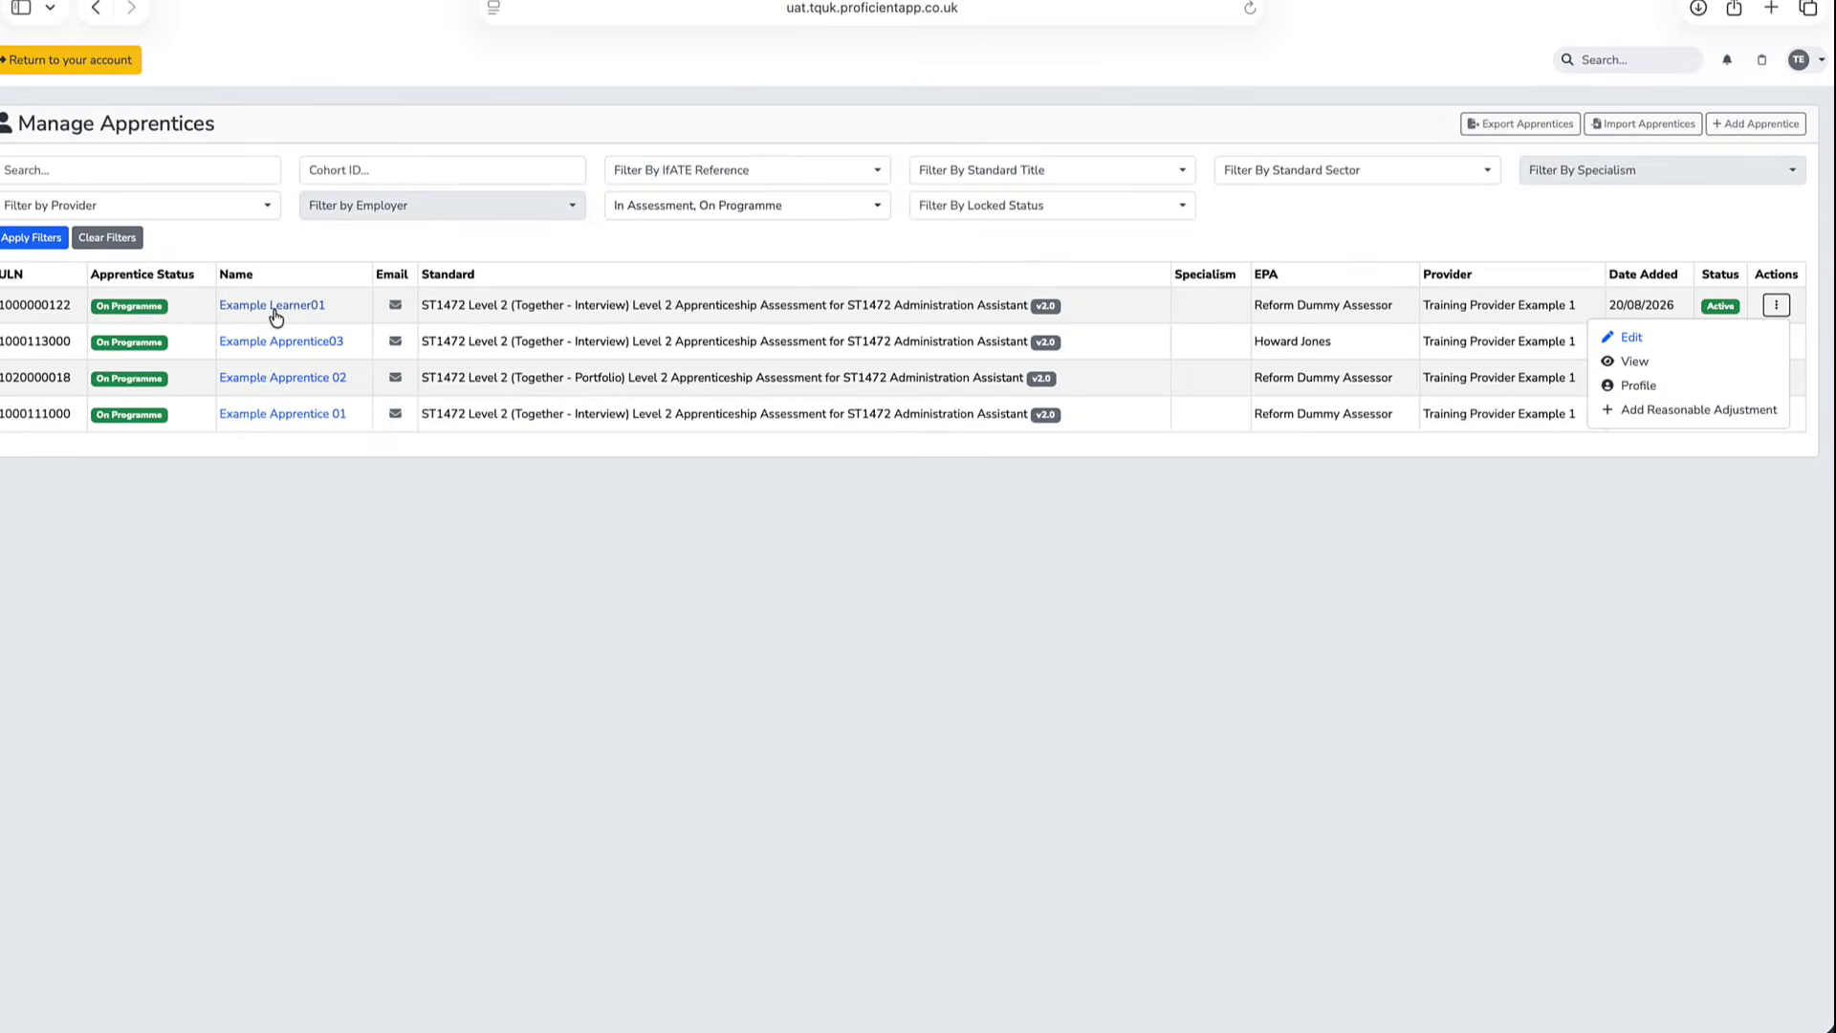
{"action": "left_click", "coordinate": [564, 374]}
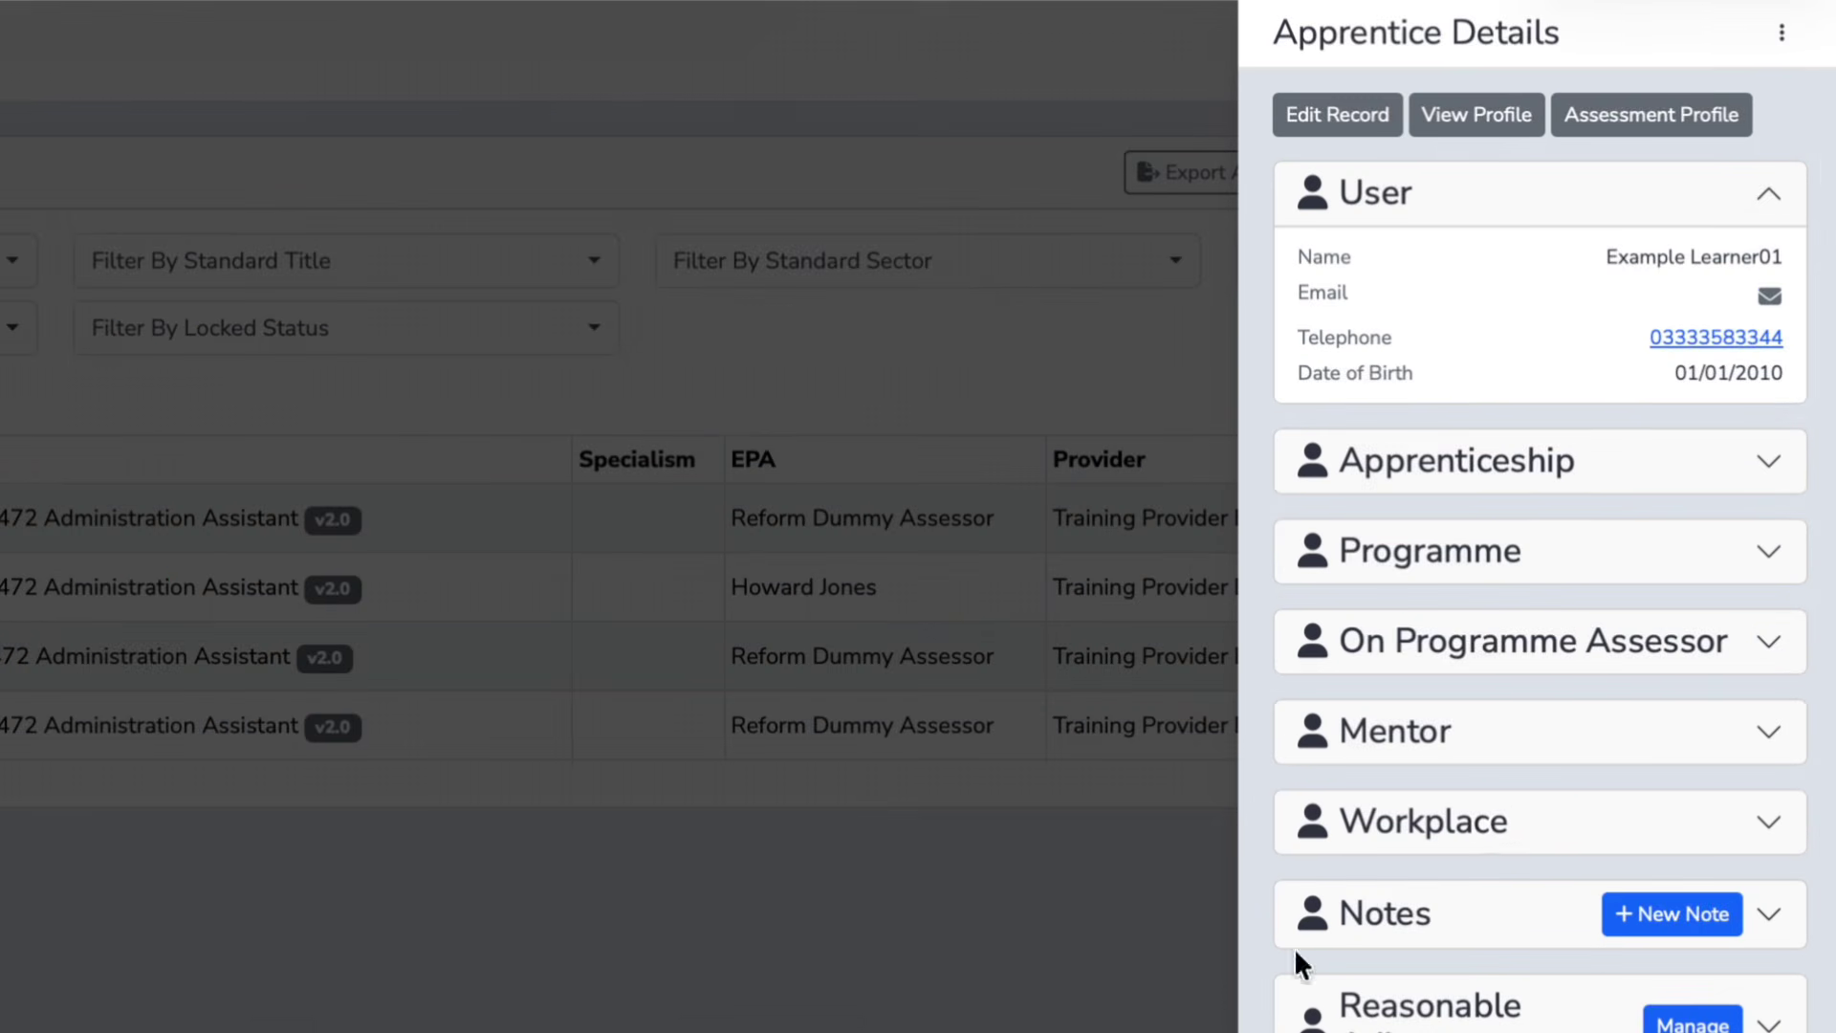
{"action": "left_click", "coordinate": [1634, 115]}
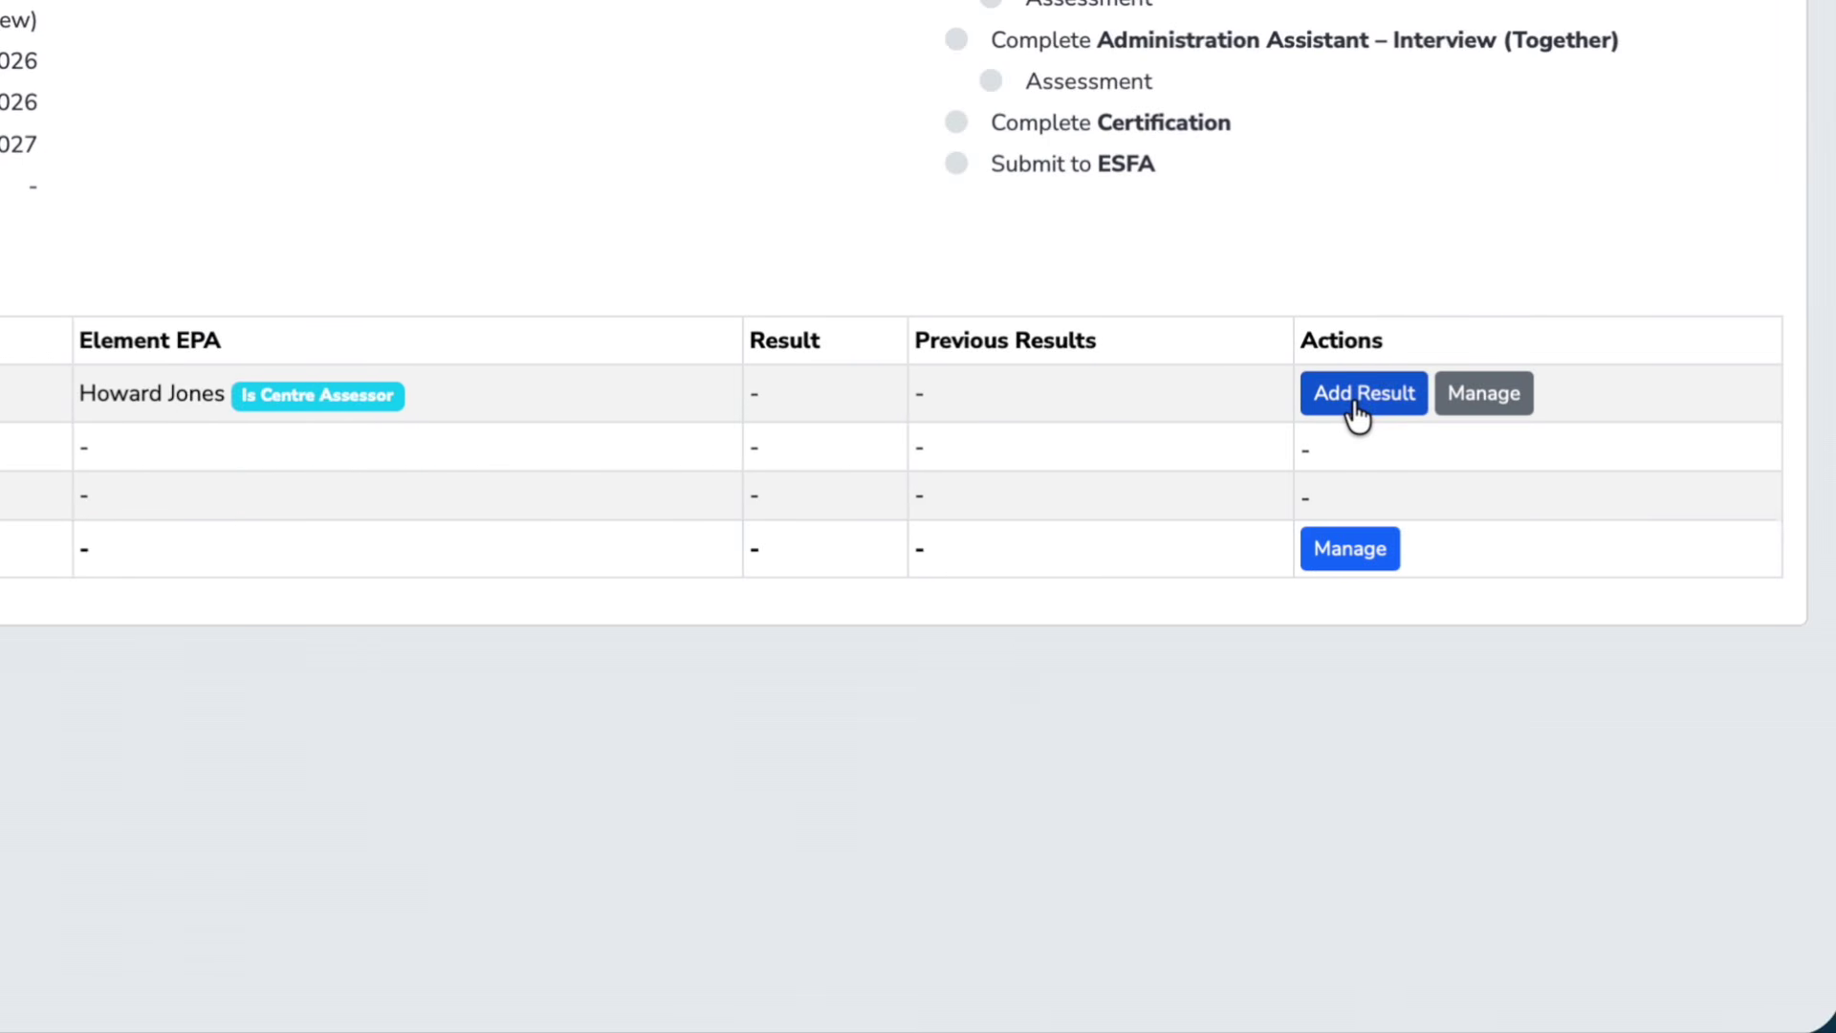
- Add a result for the Pre-Assessment Checklist with the outcome Pass - Information Complete
{"action": "left_click", "coordinate": [1352, 398]}
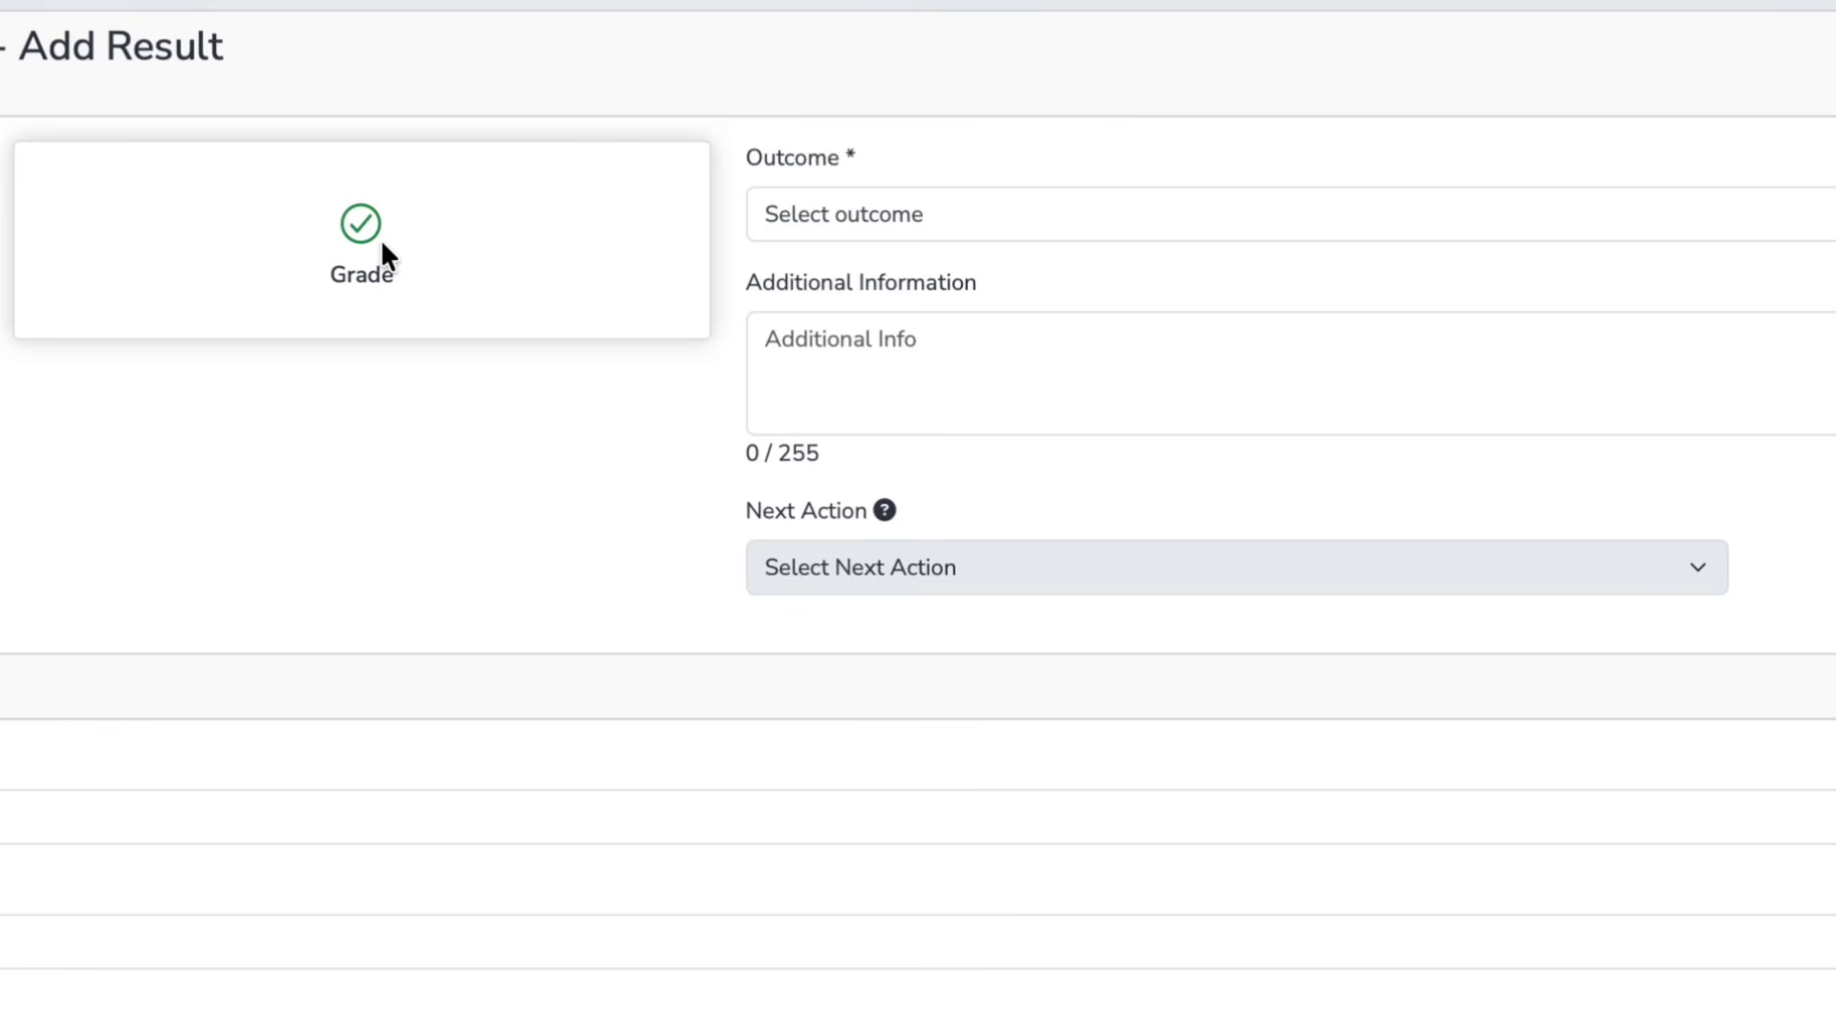
{"action": "left_click", "coordinate": [1148, 216]}
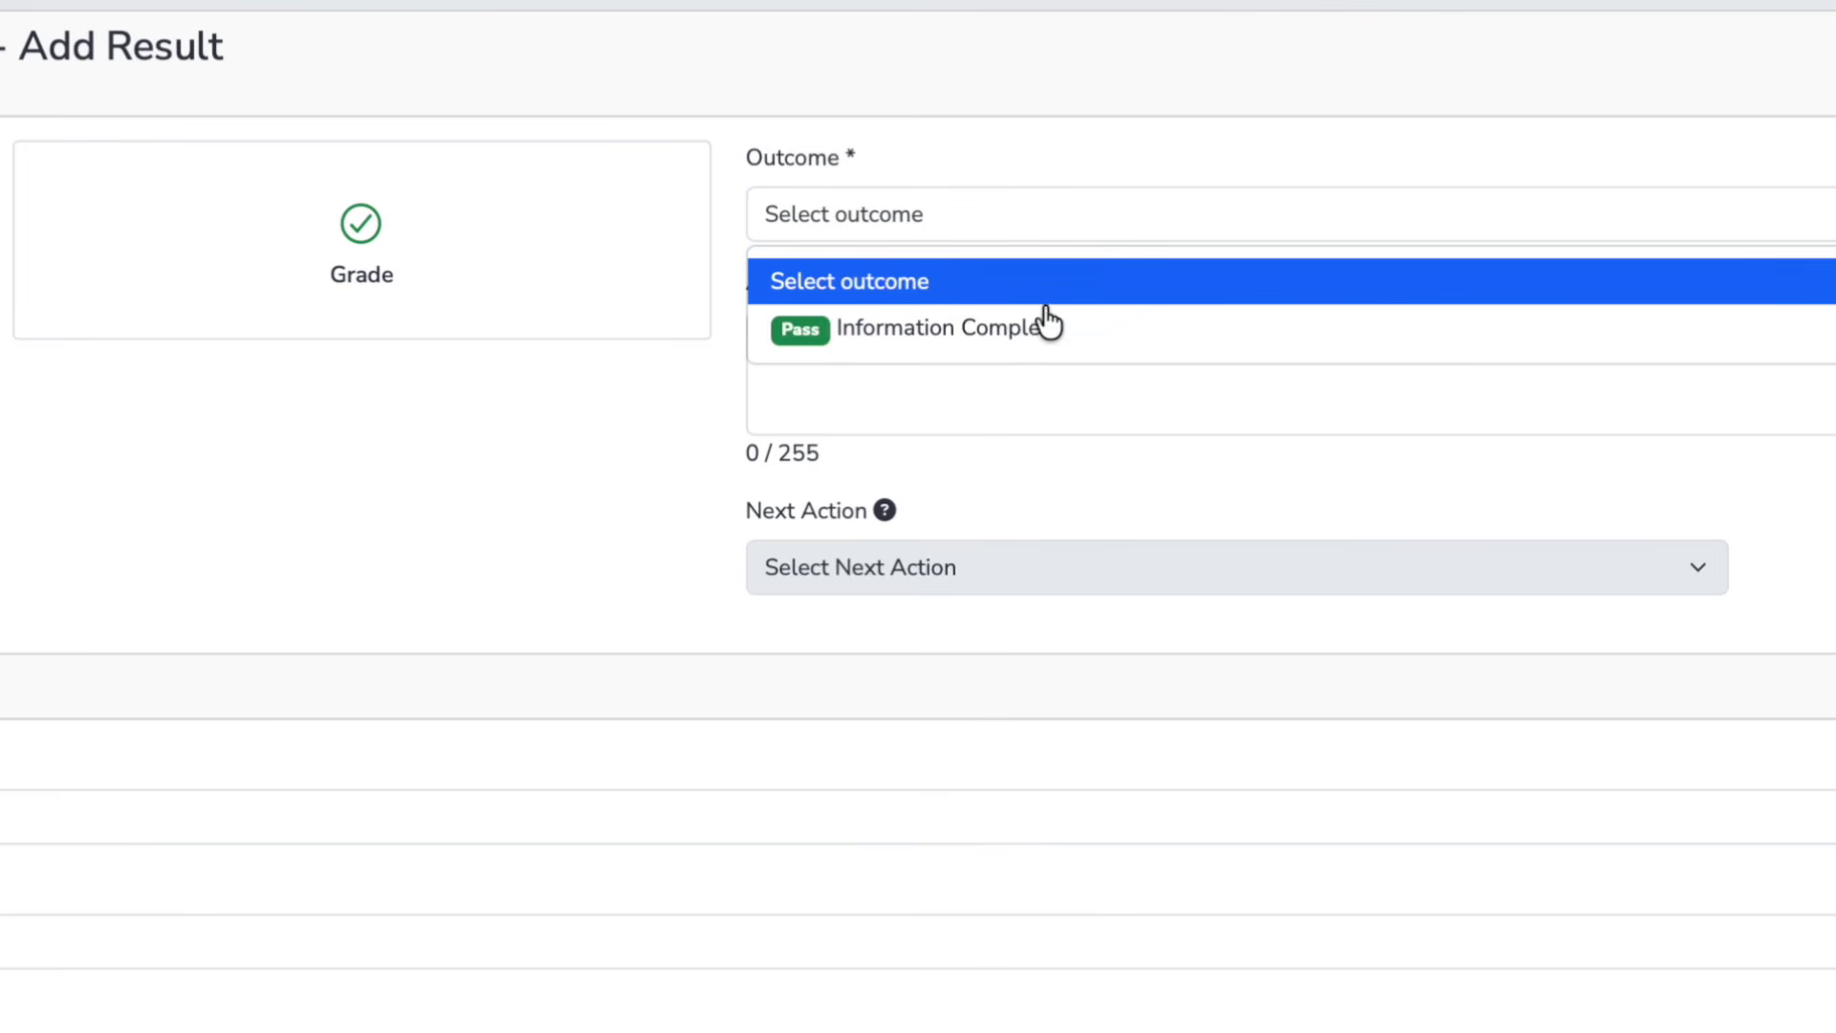
{"action": "left_click", "coordinate": [1031, 347]}
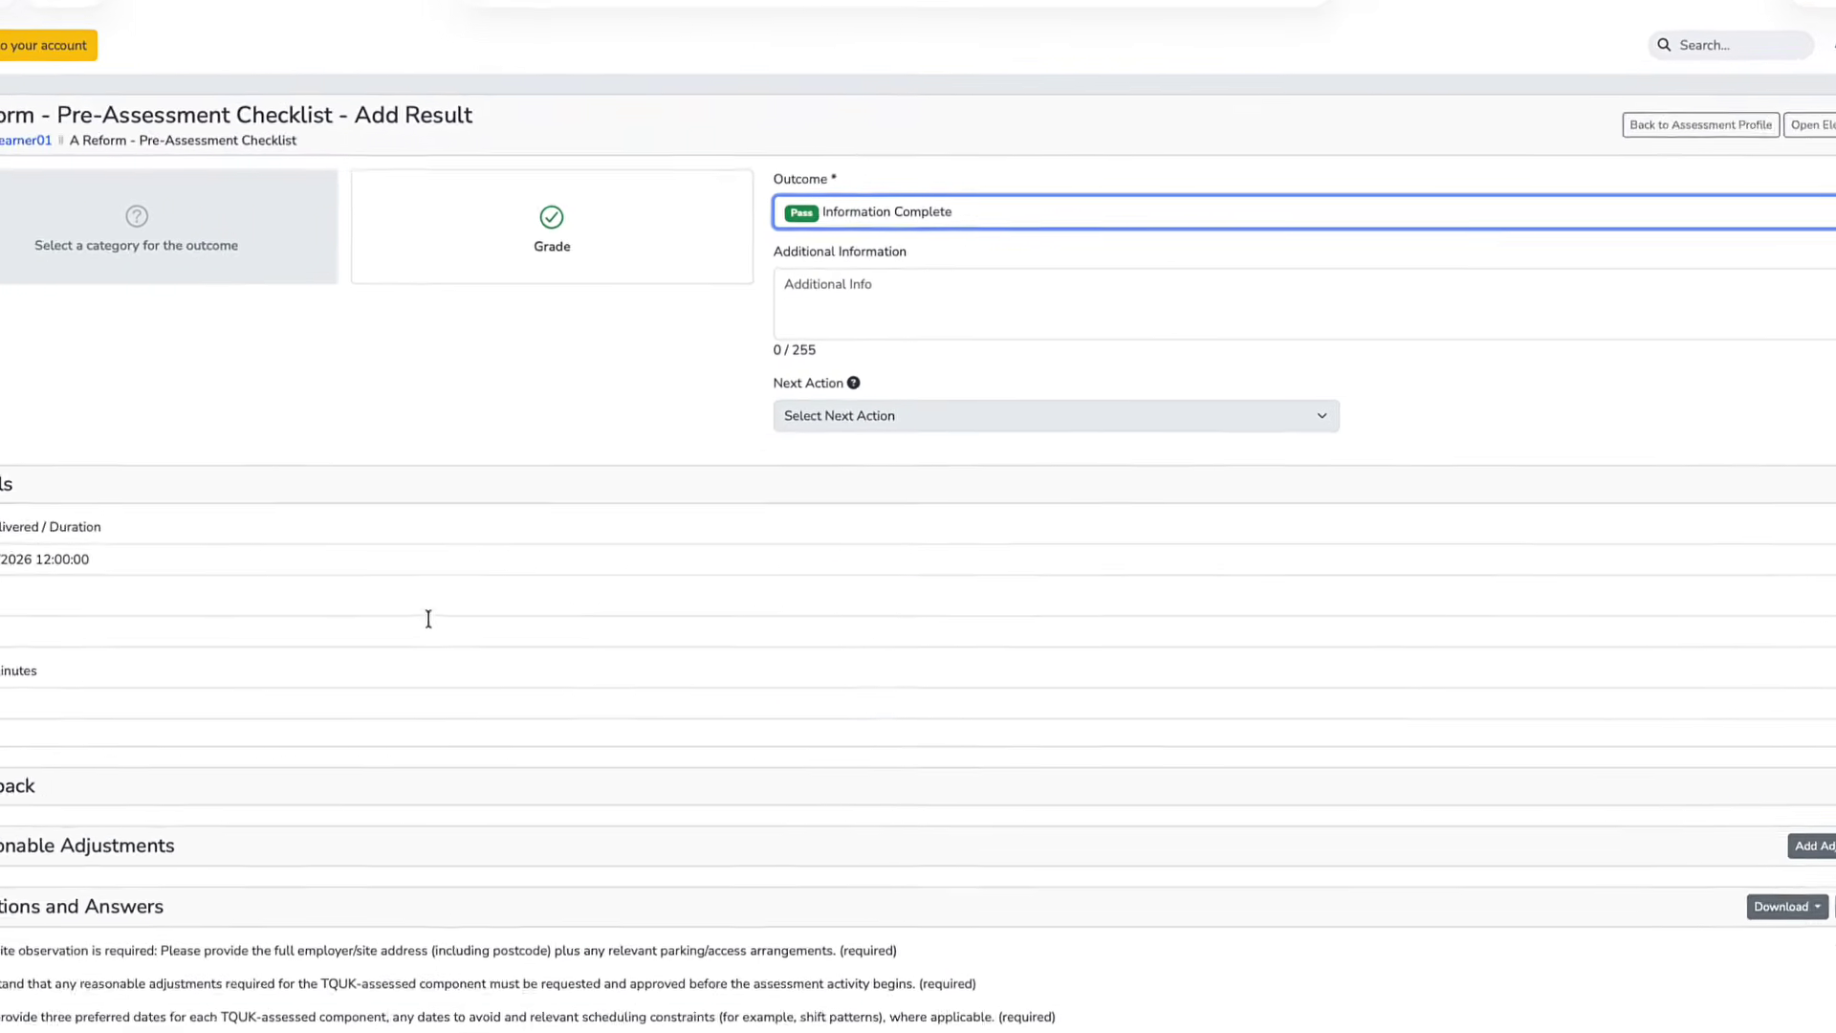
- Answer the required question about the onsite observation address and parking/access arrangements with "Test"
{"action": "scroll", "coordinate": [445, 615], "scroll_direction": "down", "scroll_amount": 3}
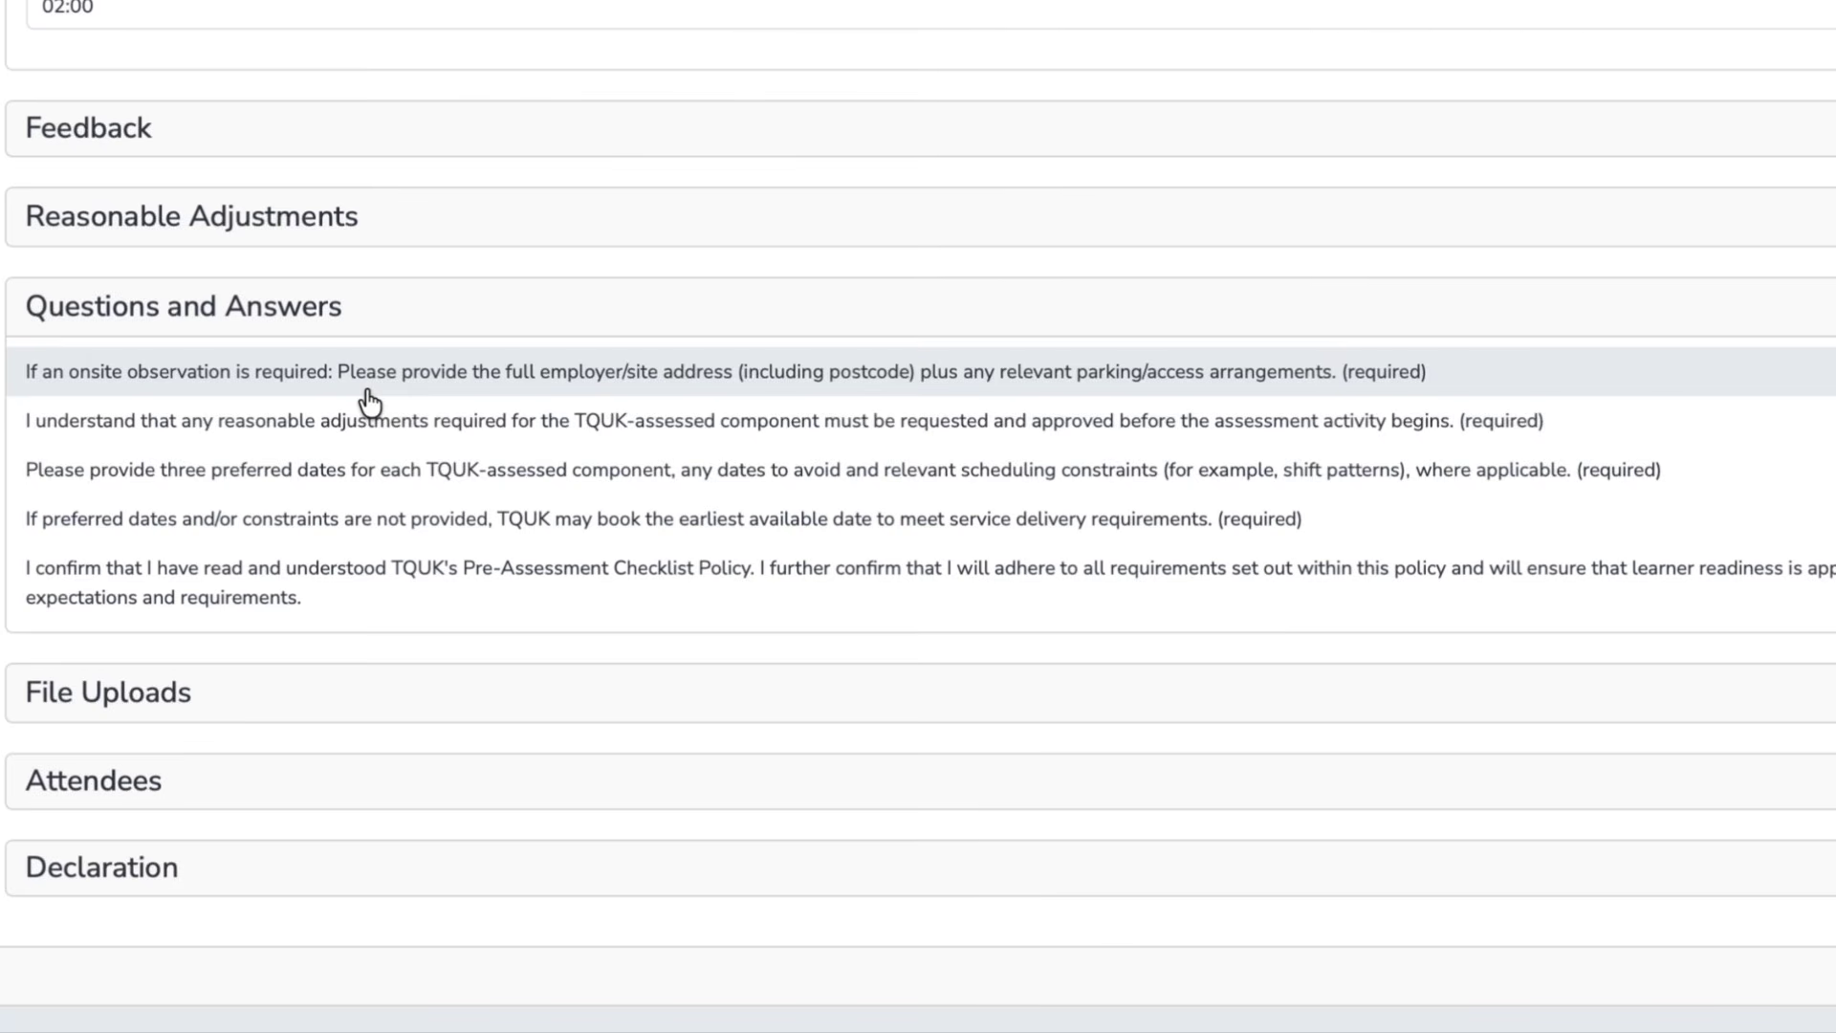
{"action": "left_click", "coordinate": [368, 393]}
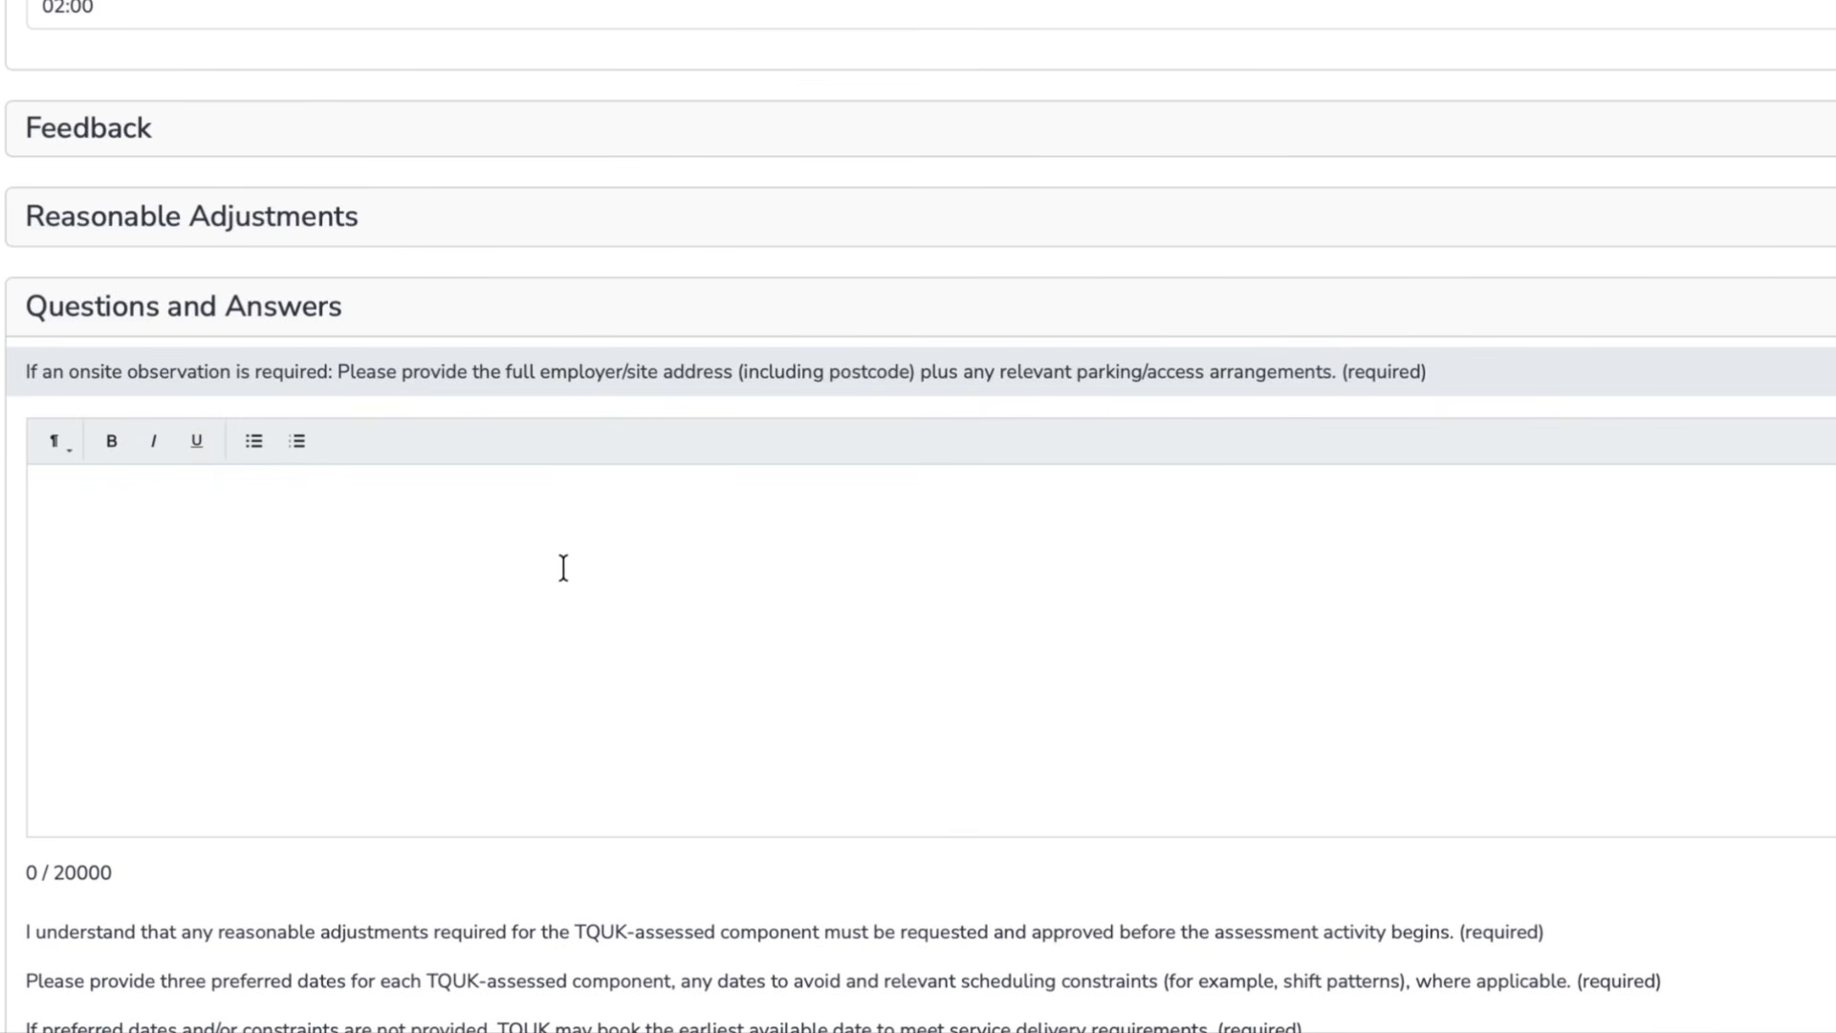
{"action": "scroll", "coordinate": [755, 617], "scroll_direction": "down", "scroll_amount": 2}
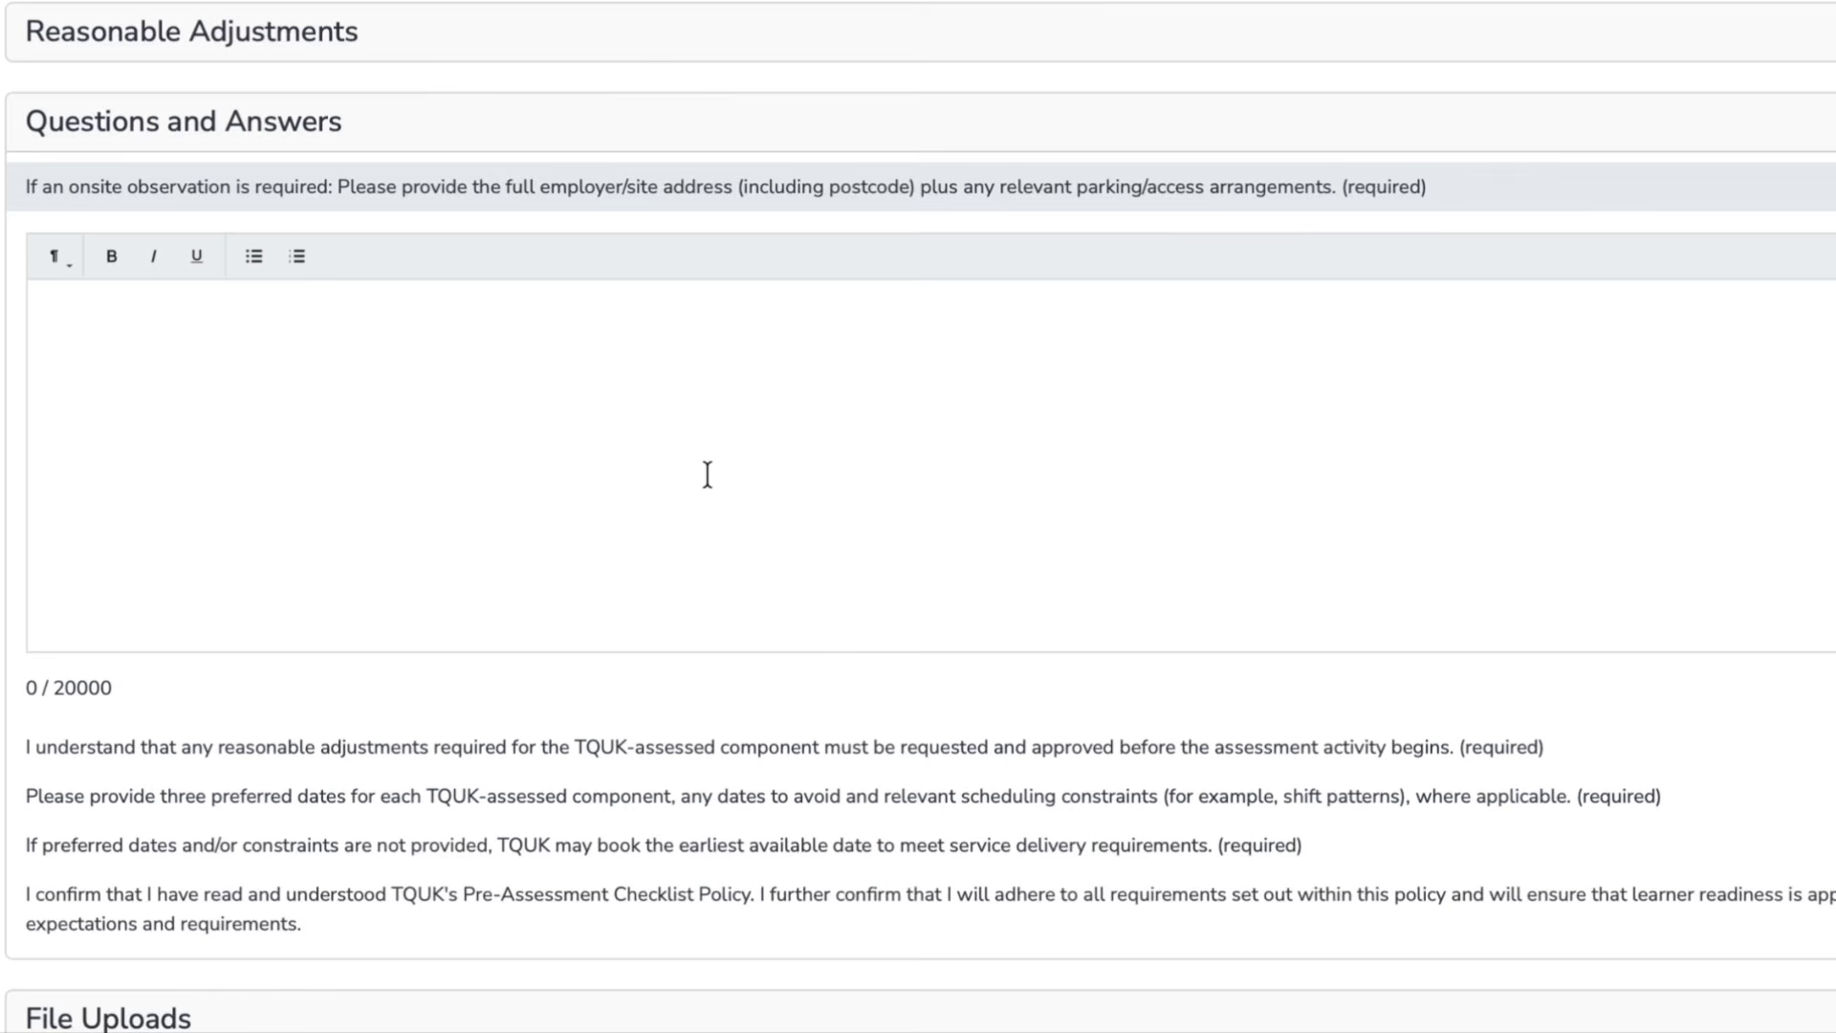
{"action": "left_click", "coordinate": [706, 476]}
{"action": "type", "text": "Test"}
- Confirm the statement that reasonable adjustments must be requested and approved before the assessment activity begins
{"action": "left_click", "coordinate": [438, 761]}
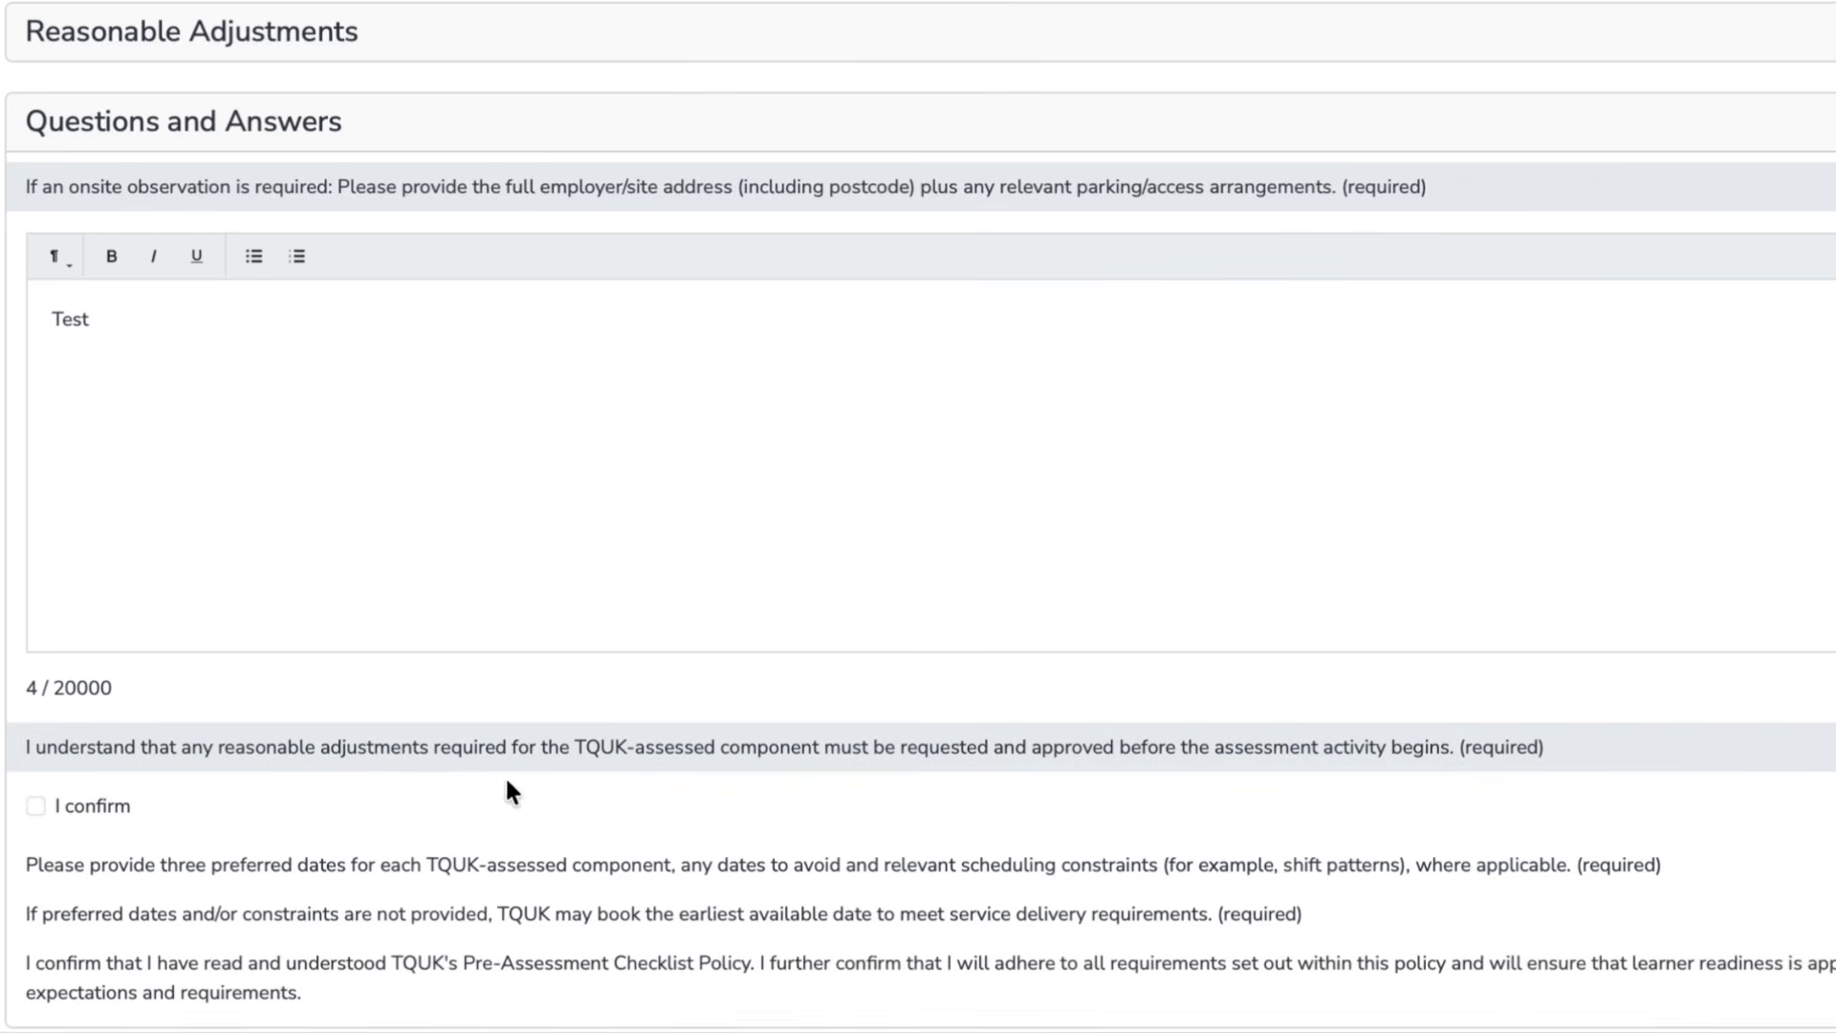
{"action": "scroll", "coordinate": [507, 782], "scroll_direction": "down", "scroll_amount": 2}
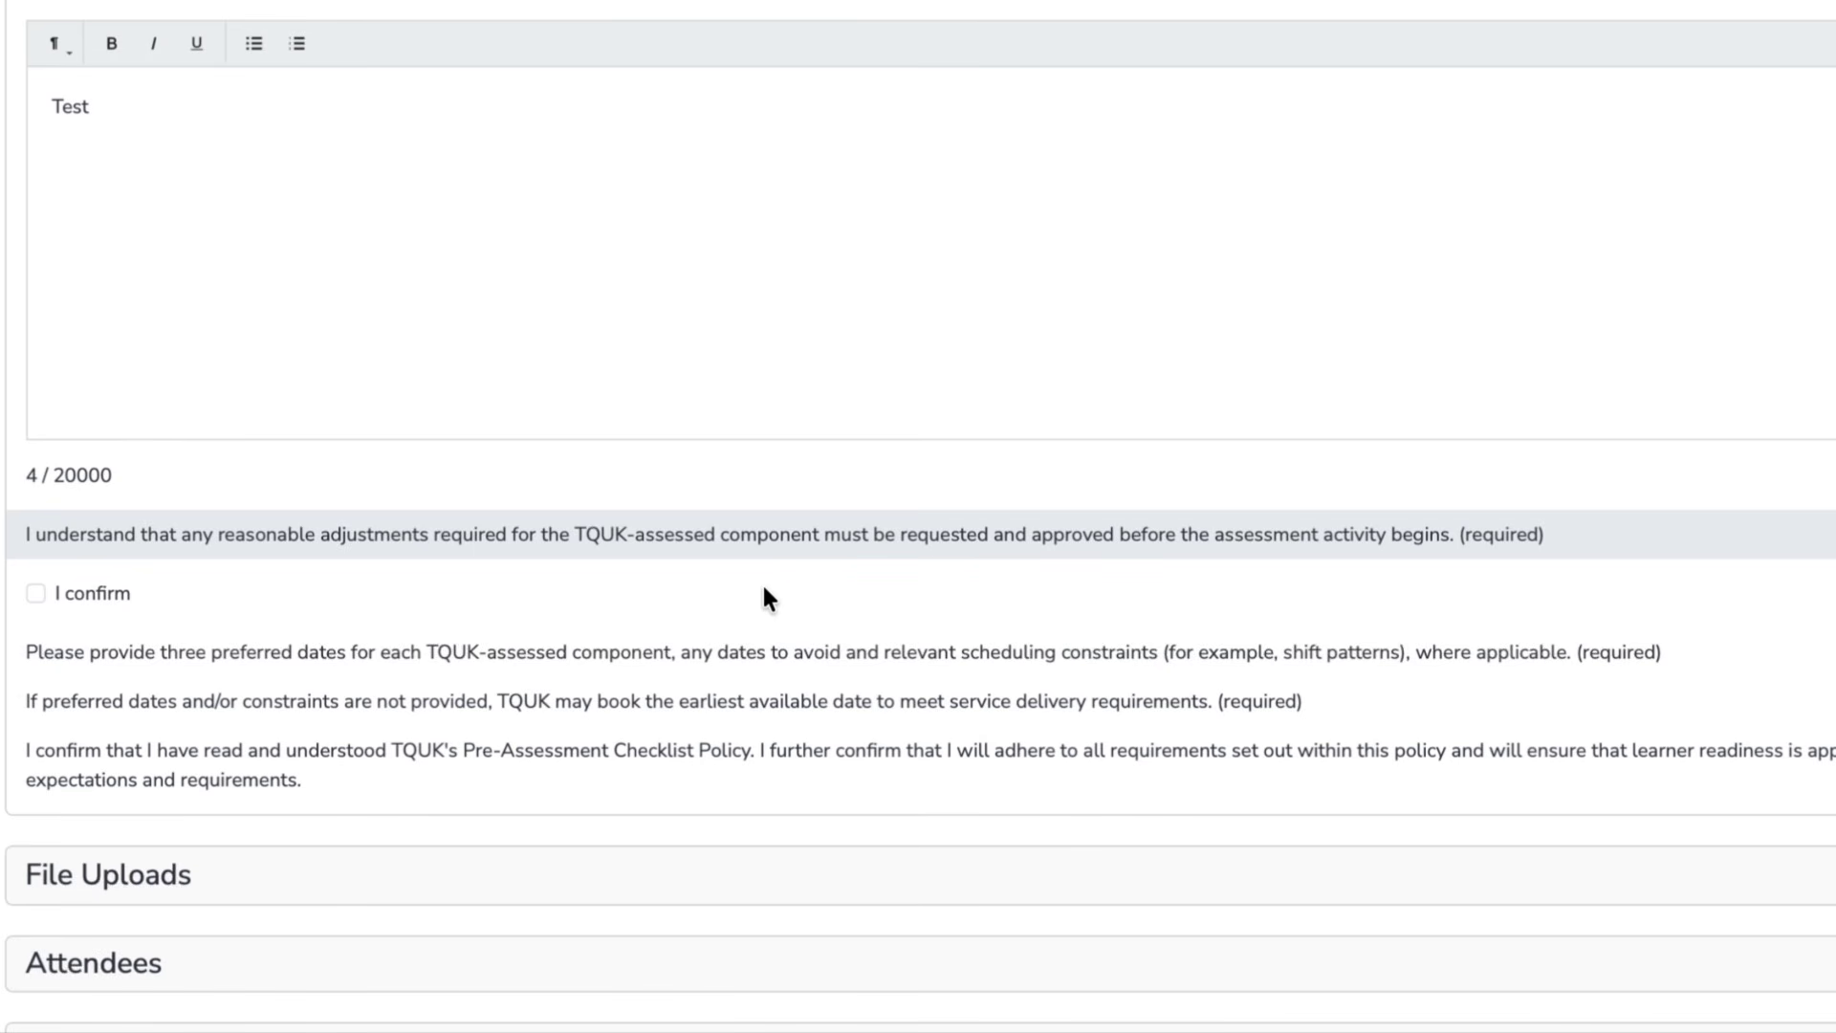
{"action": "left_click", "coordinate": [37, 594]}
- Answer the question on three preferred dates and scheduling constraints with "Test"
{"action": "left_click", "coordinate": [564, 675]}
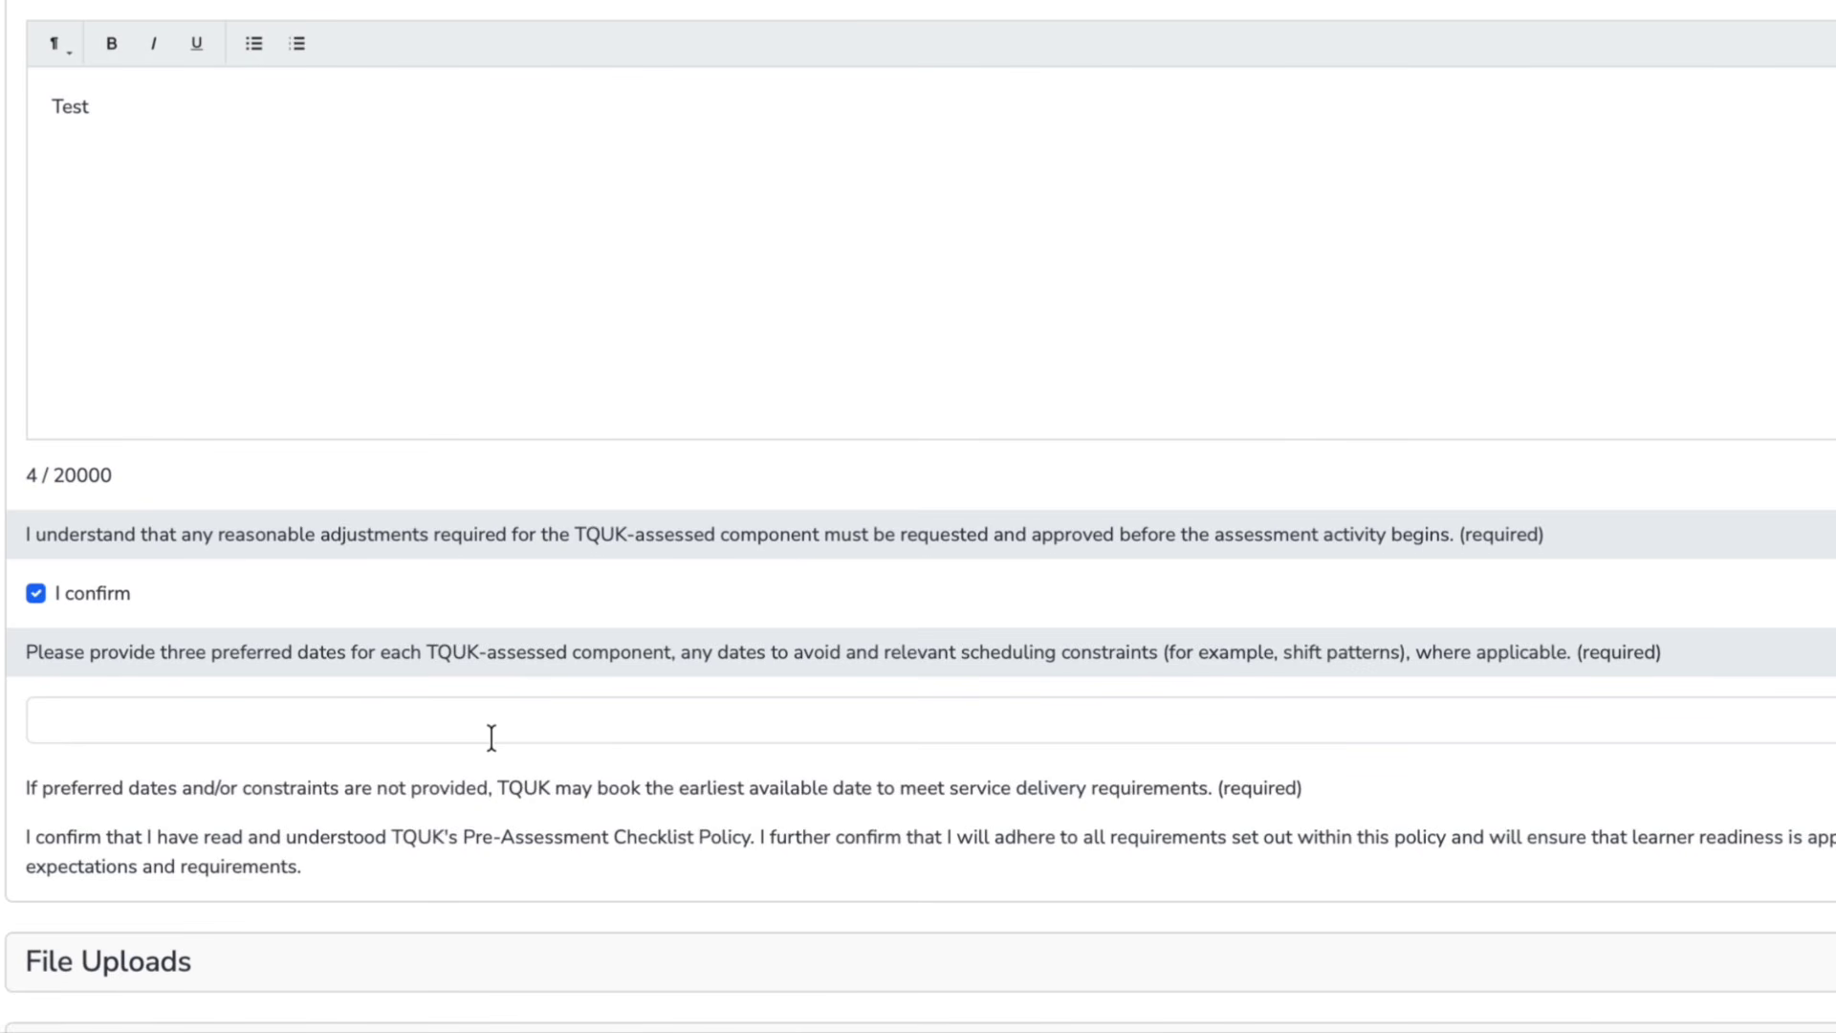
{"action": "left_click", "coordinate": [492, 738]}
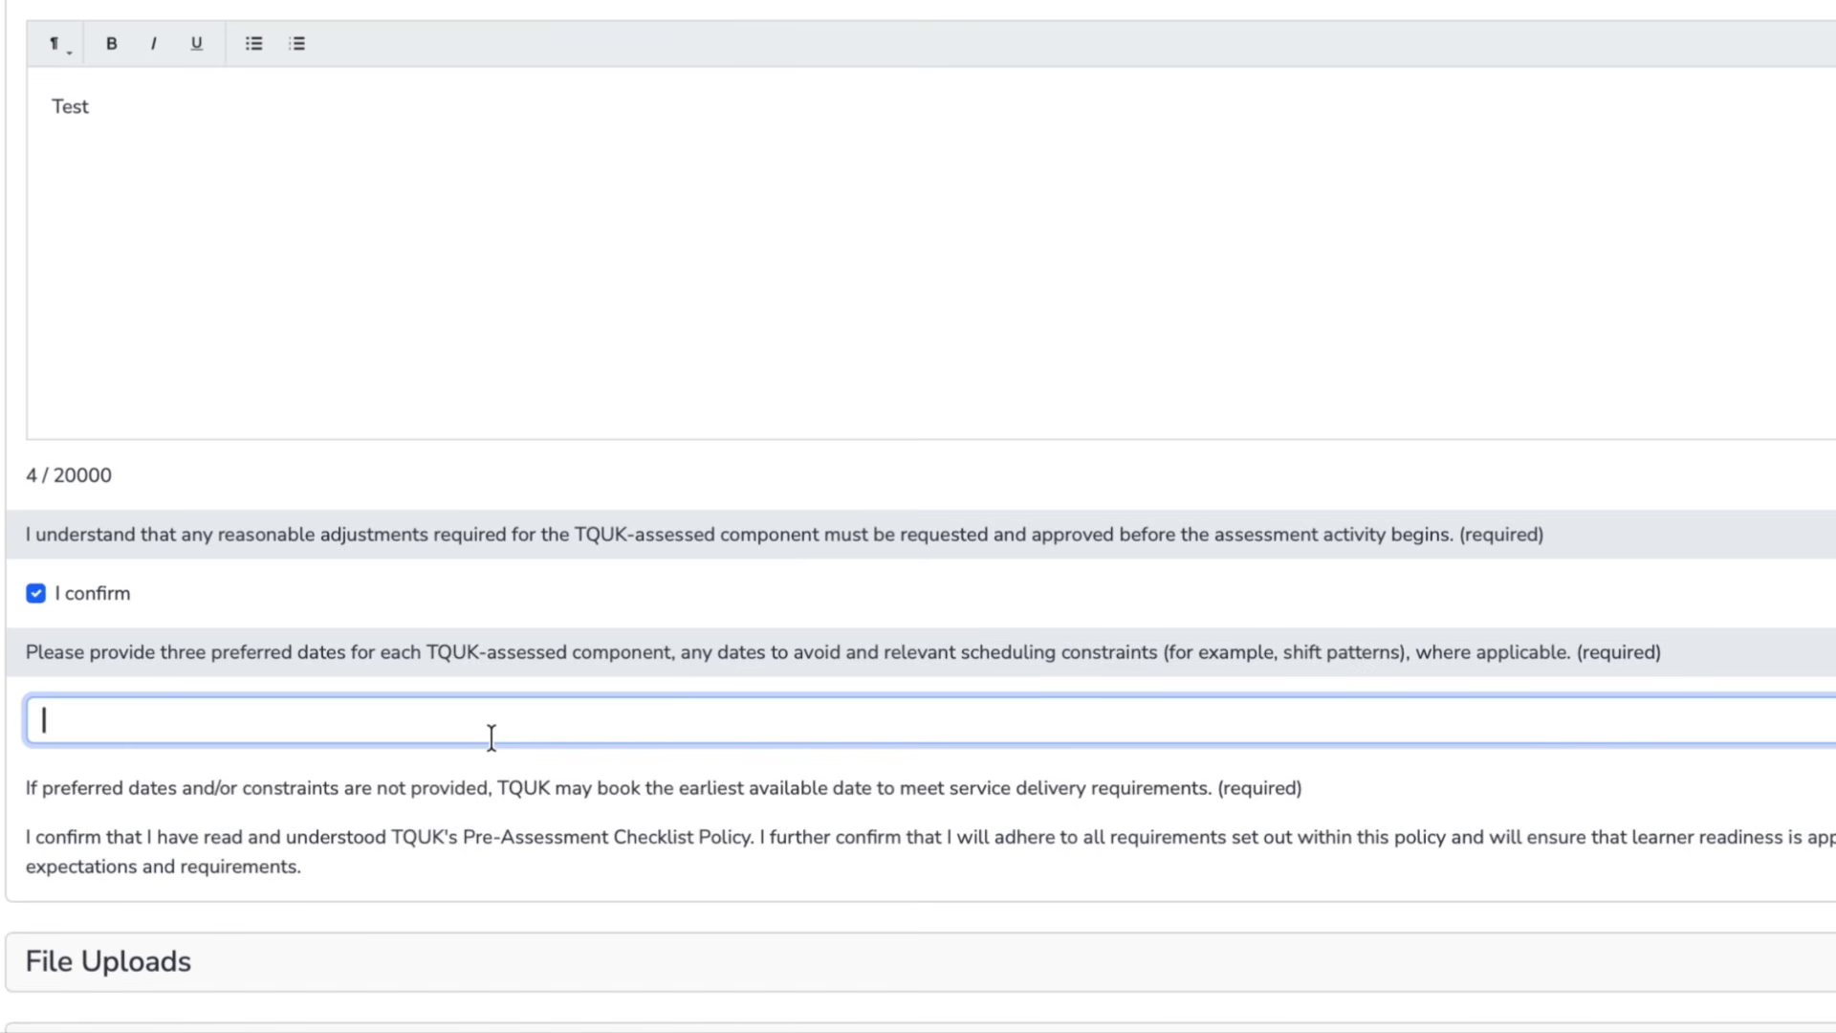
{"action": "type", "text": "Test"}
{"action": "key", "text": "Tab"}
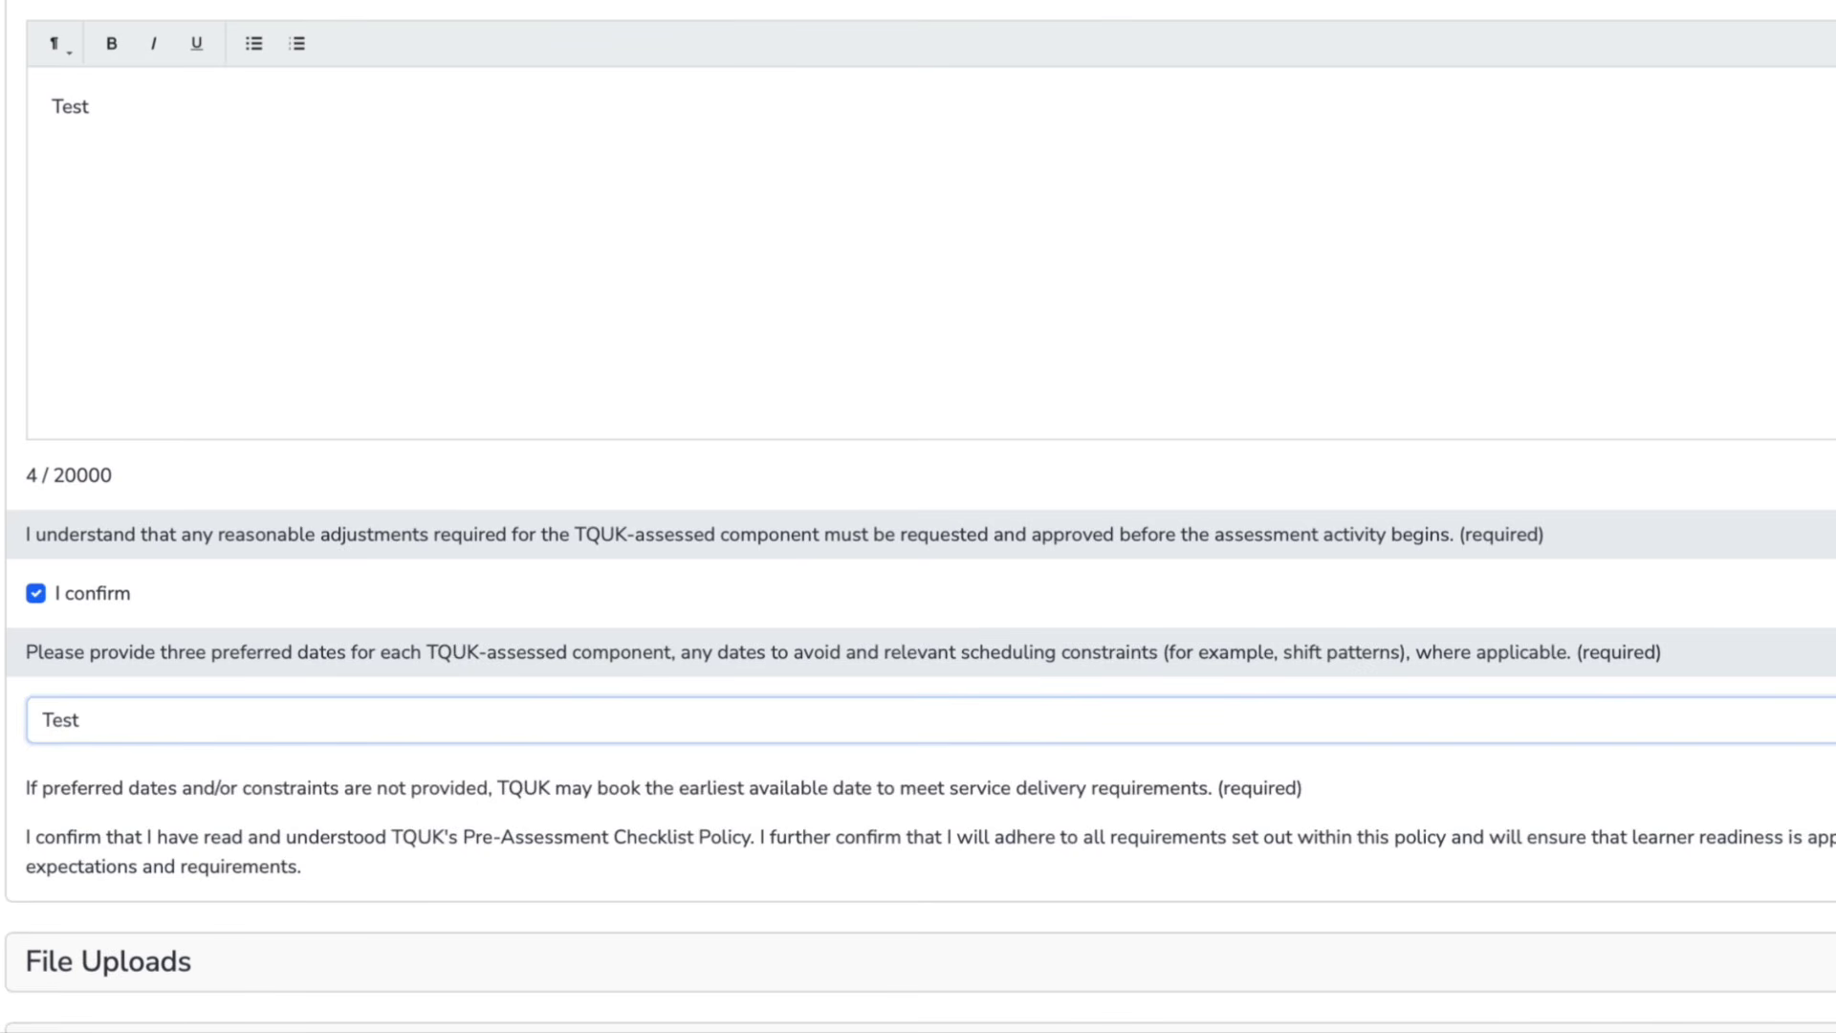
- Confirm the statement that TQUK may book the earliest available date if preferred dates or constraints are not provided
{"action": "left_click", "coordinate": [680, 812]}
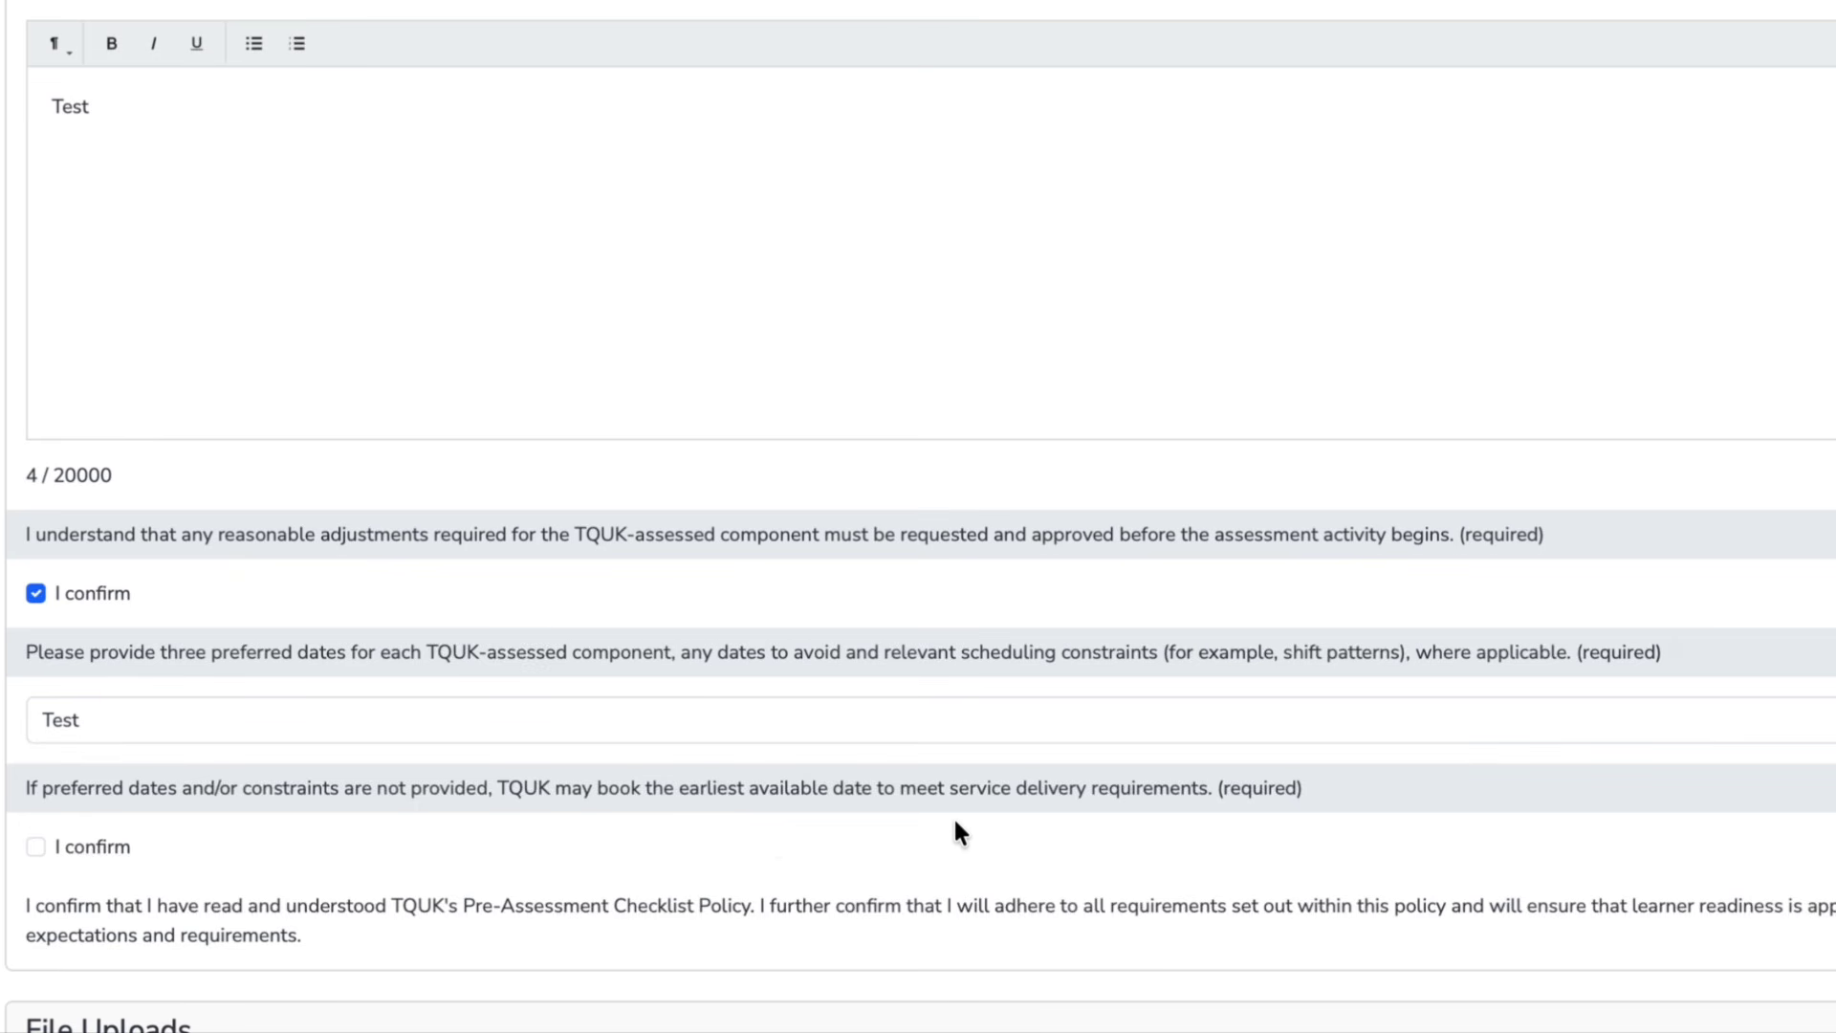
{"action": "scroll", "coordinate": [918, 842], "scroll_direction": "down", "scroll_amount": 3}
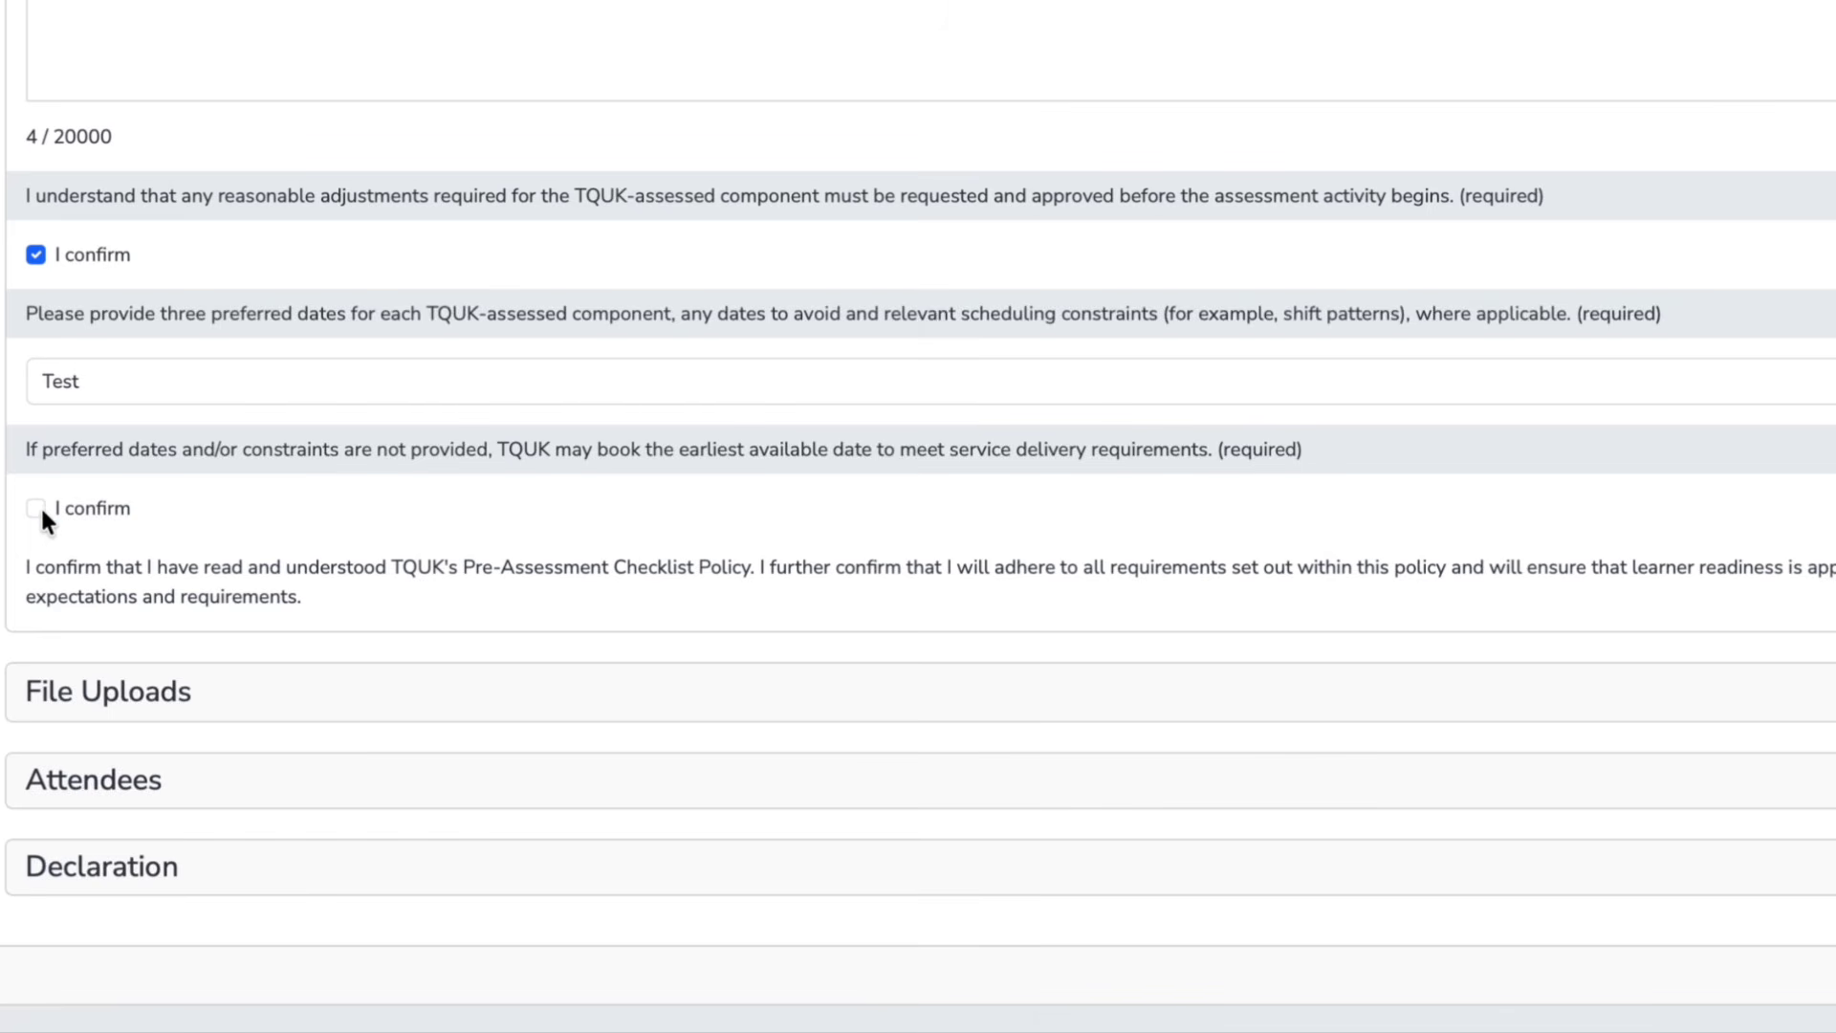
{"action": "left_click", "coordinate": [32, 510]}
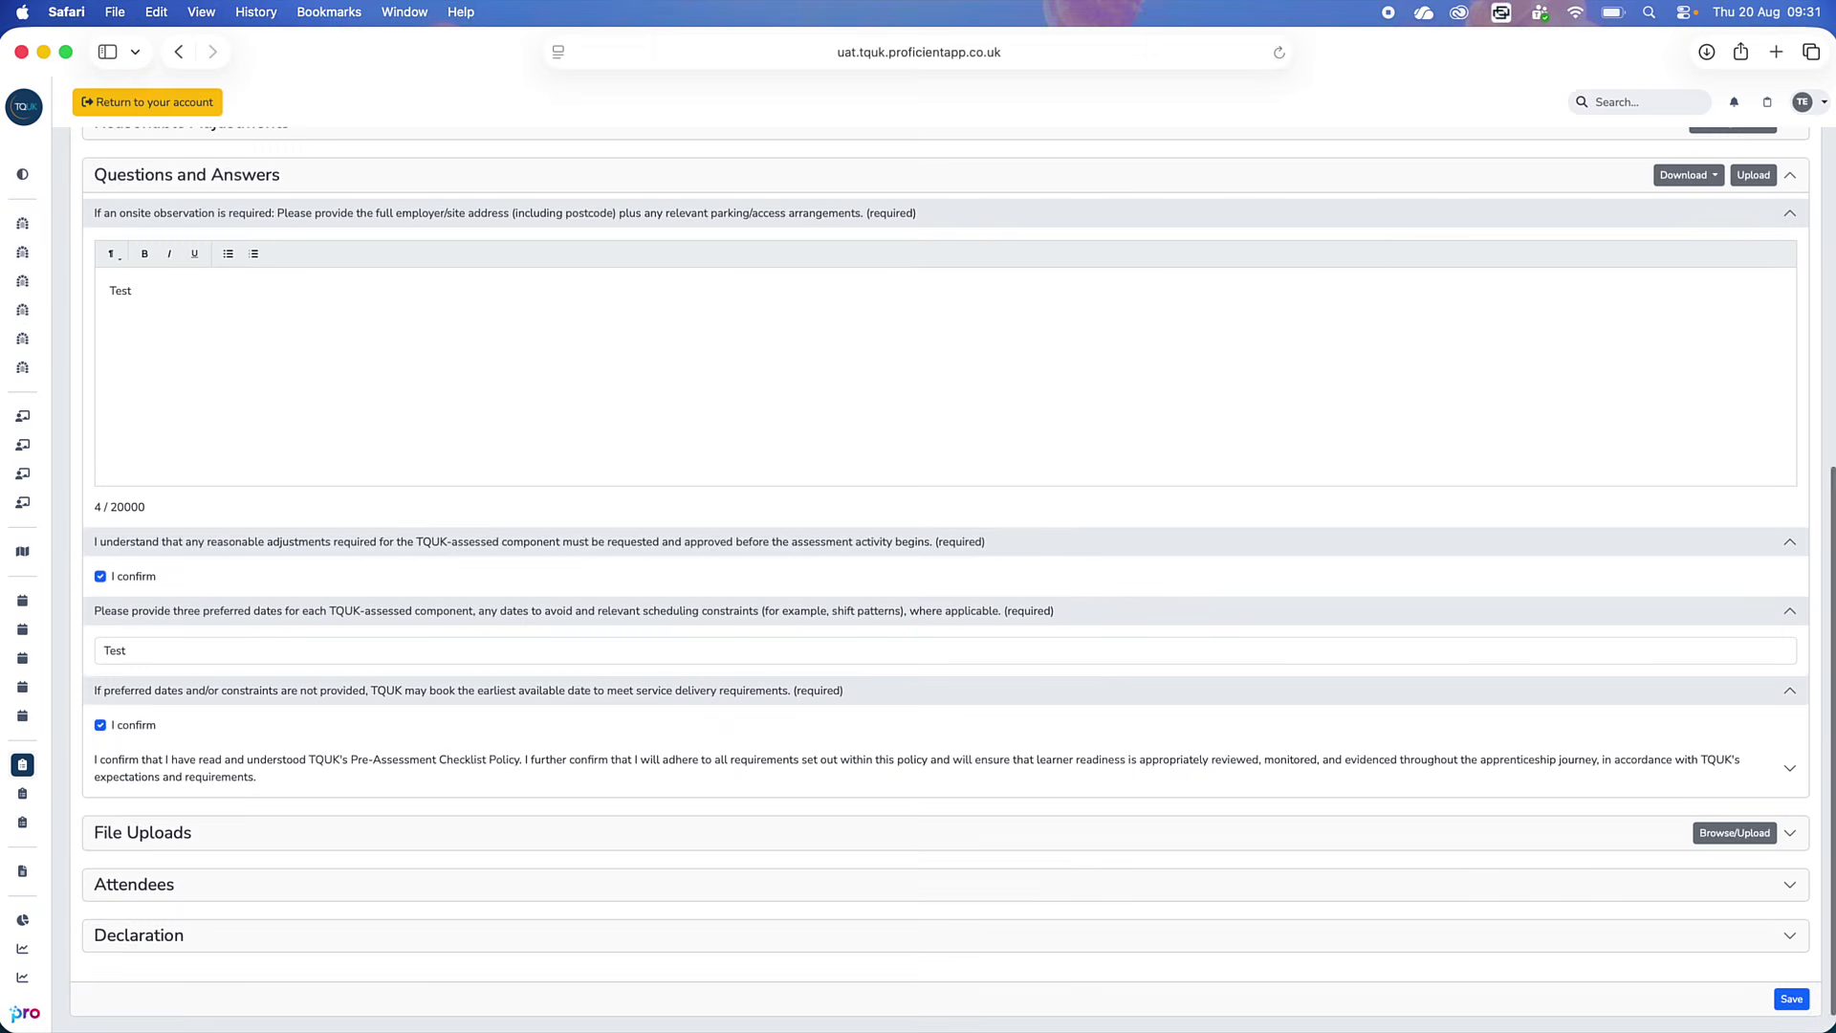
- Confirm the statement on having read, understood and agreeing to adhere to TQUK's Pre-Assessment Checklist Policy
{"action": "left_click", "coordinate": [317, 782]}
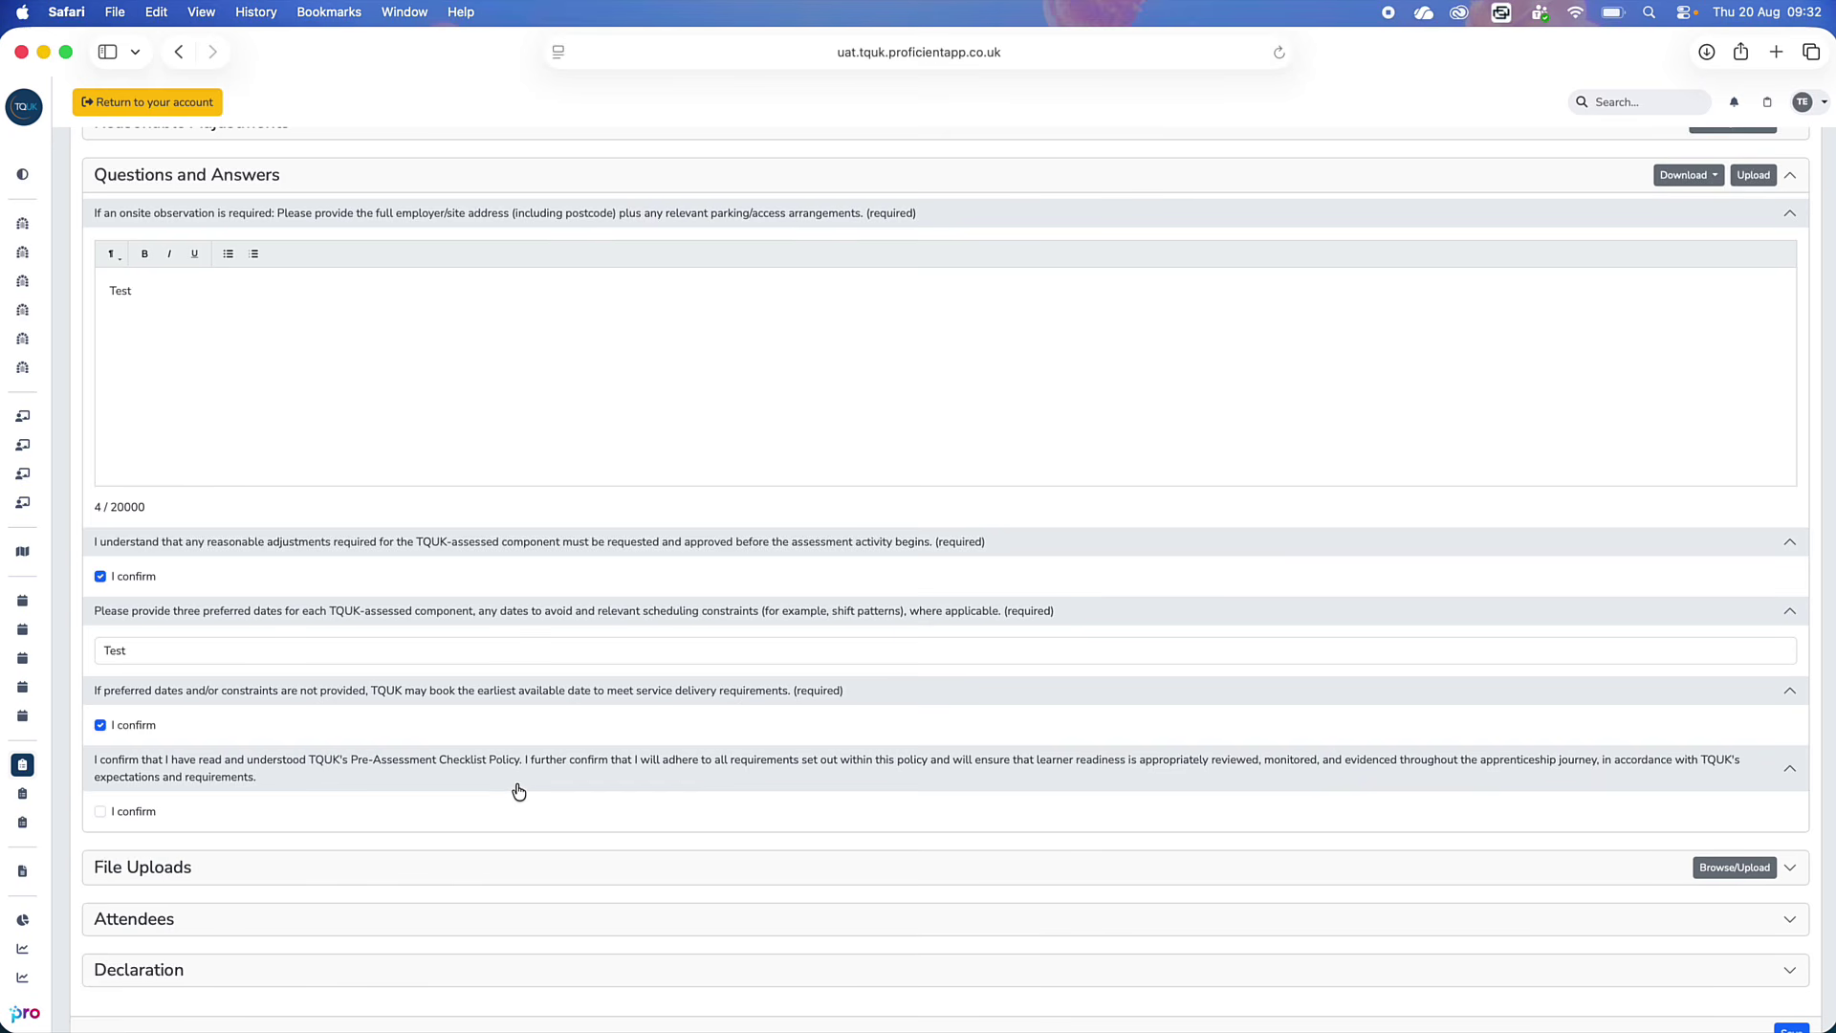
{"action": "left_click", "coordinate": [100, 813]}
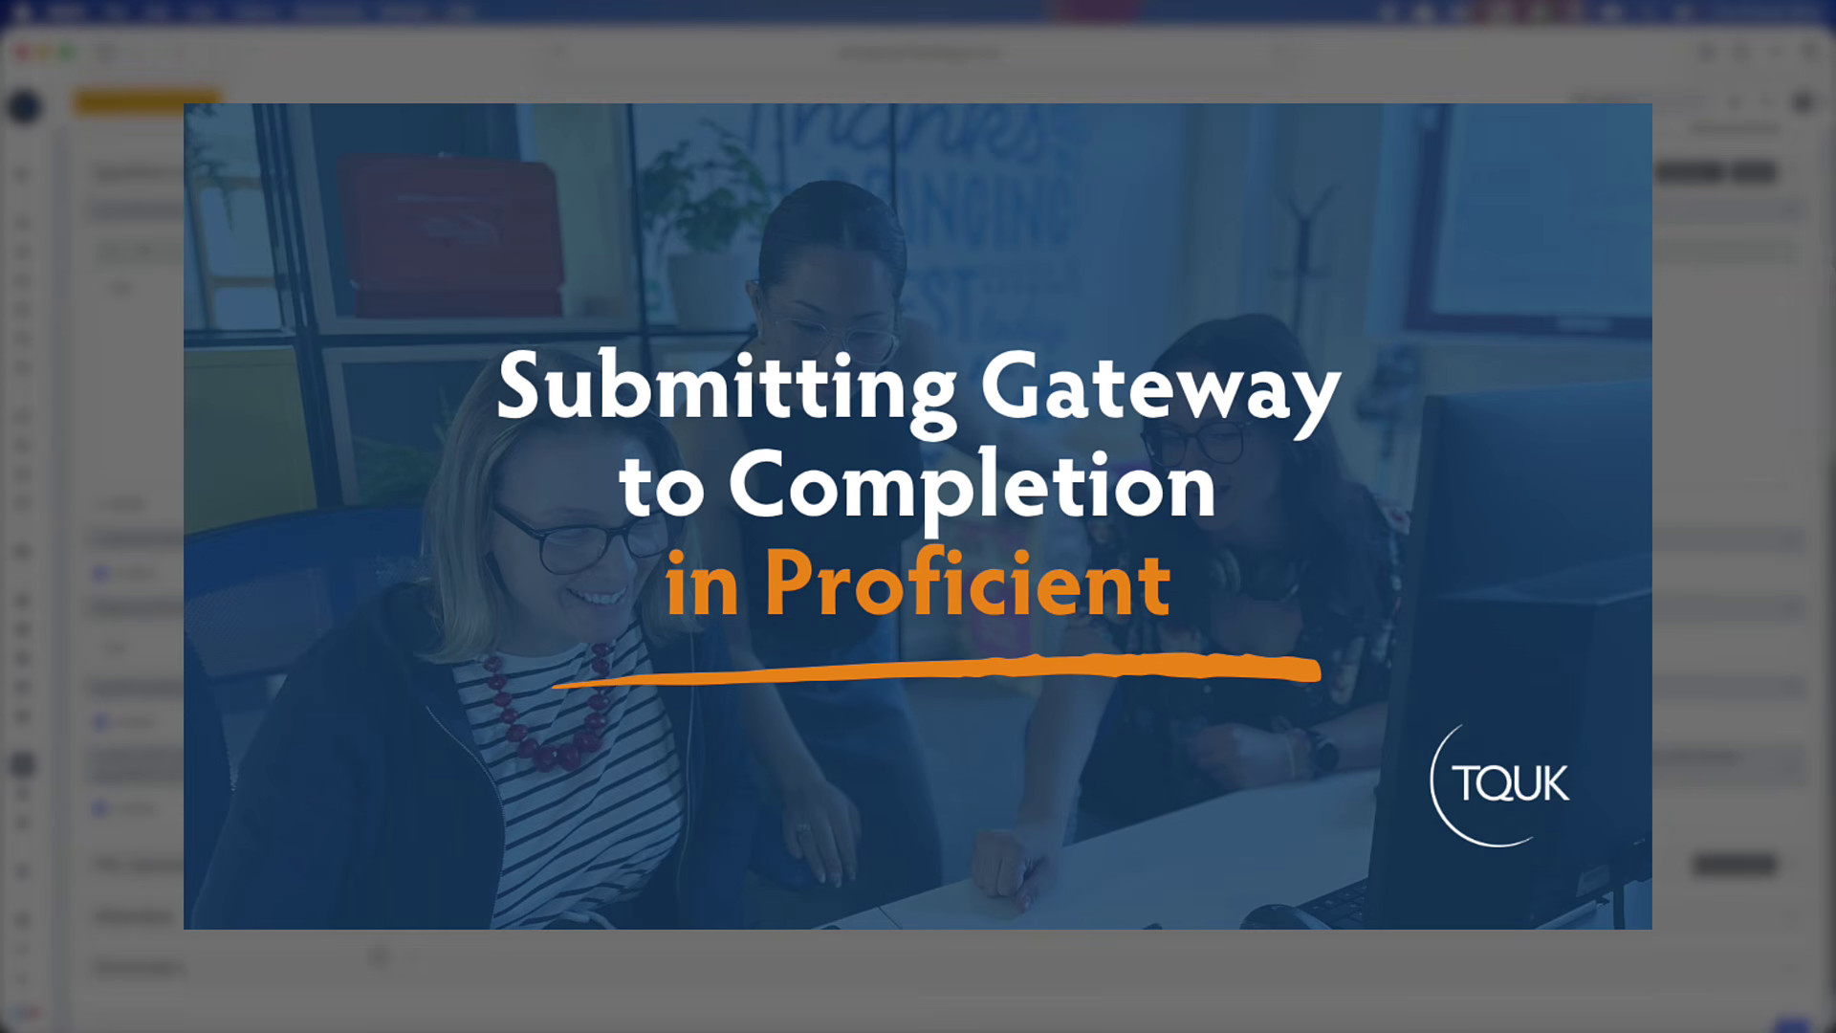
- Complete the Declaration section with the name "Test" and a freehand signature
{"action": "scroll", "coordinate": [918, 517], "scroll_direction": "down", "scroll_amount": 1}
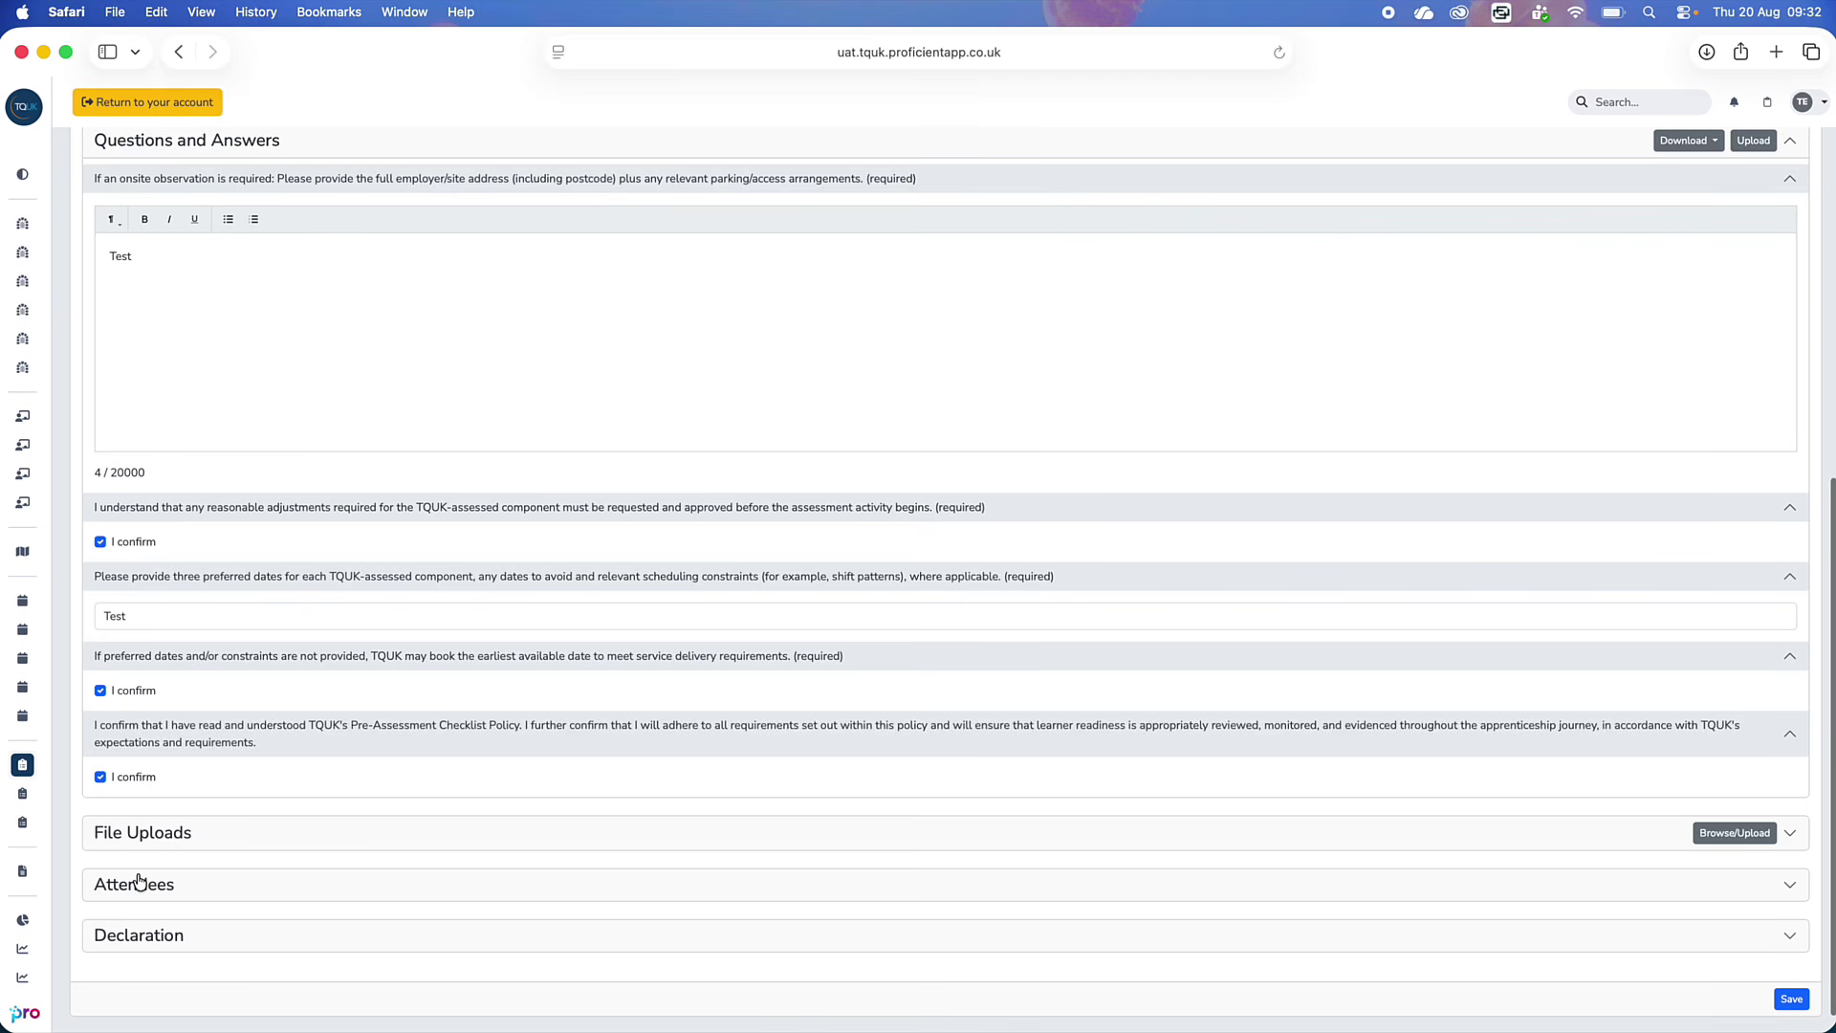
{"action": "left_click", "coordinate": [295, 945]}
{"action": "scroll", "coordinate": [375, 930], "scroll_direction": "down", "scroll_amount": 2}
{"action": "scroll", "coordinate": [375, 930], "scroll_direction": "down", "scroll_amount": 5}
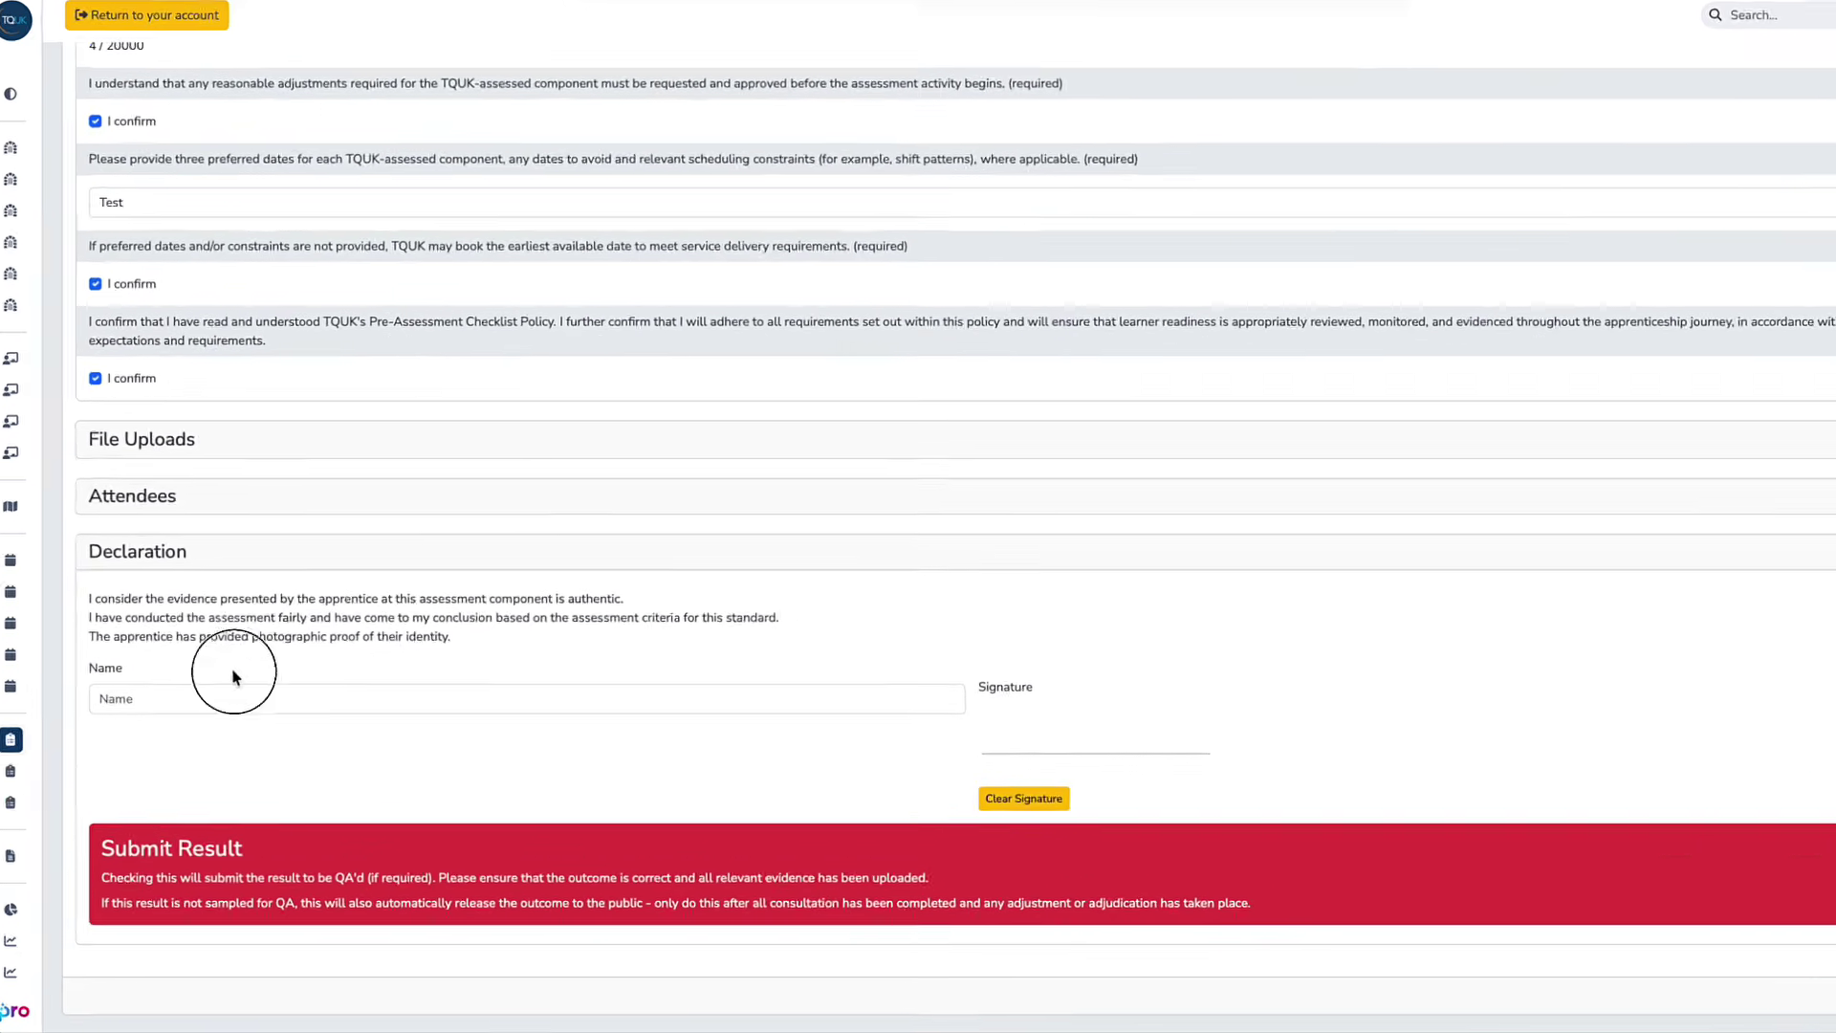
{"action": "left_click", "coordinate": [227, 697]}
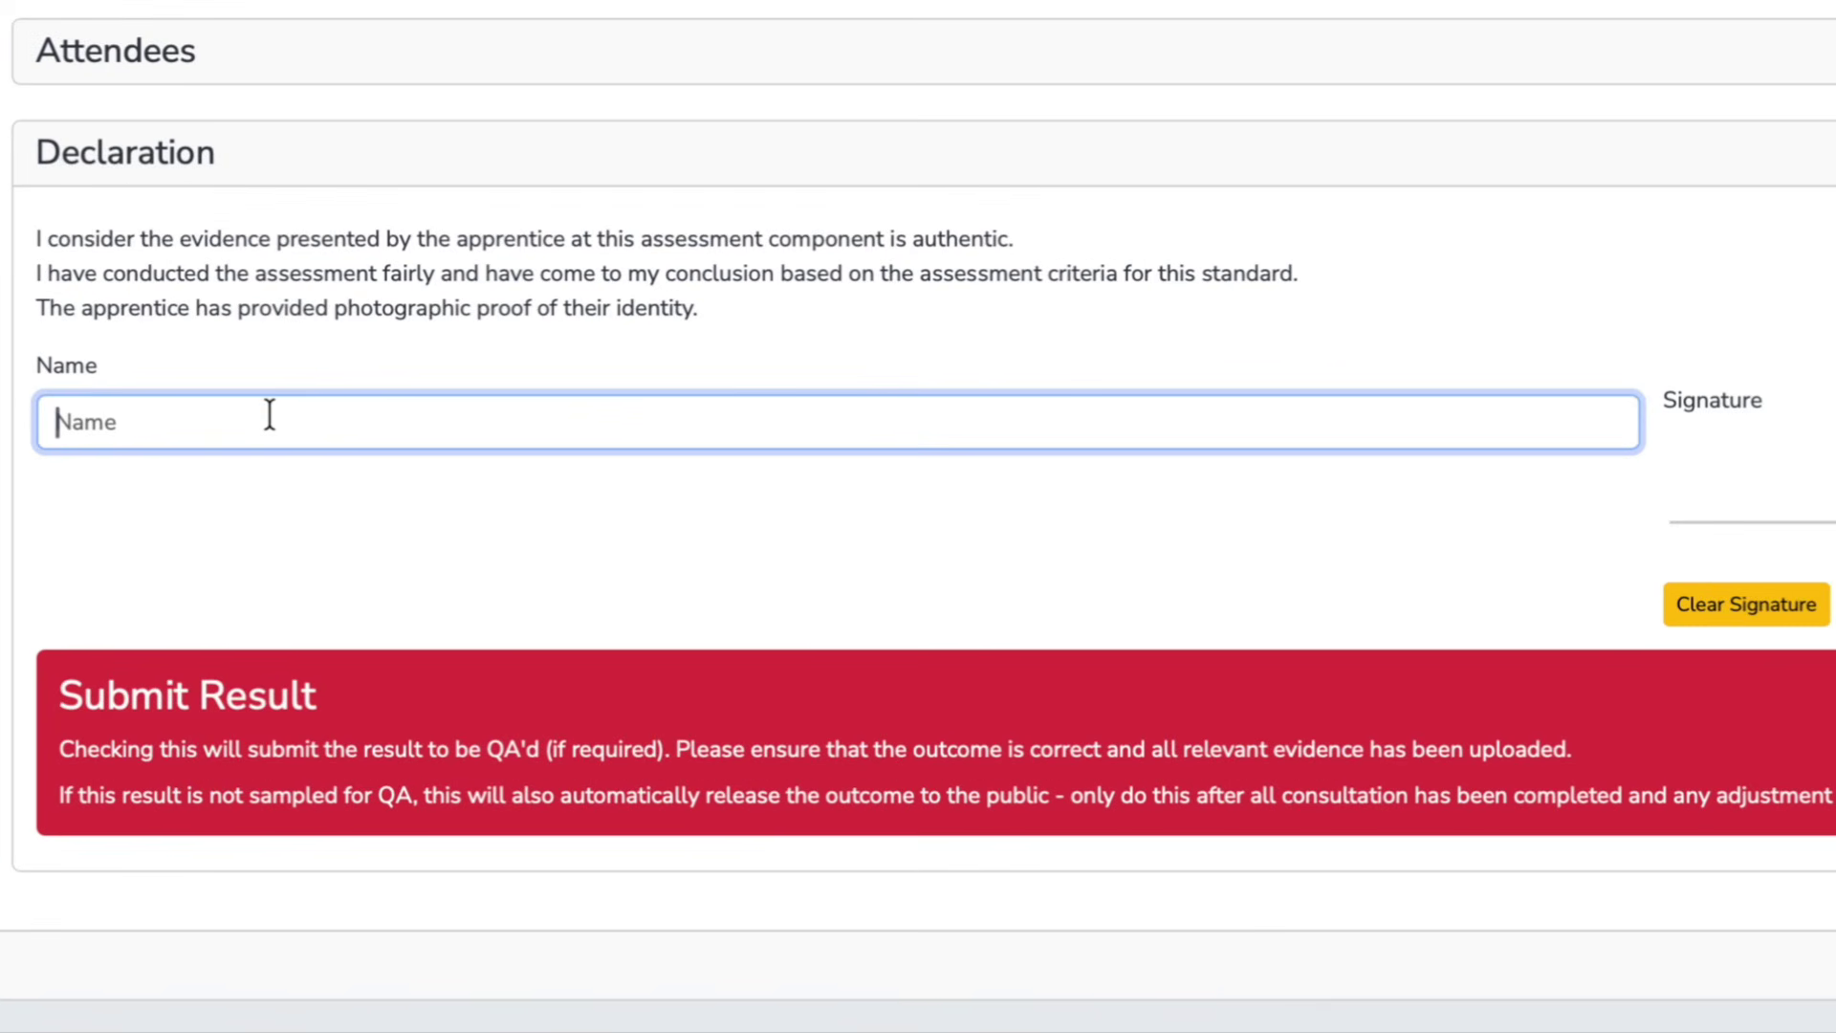
{"action": "type", "text": "Test"}
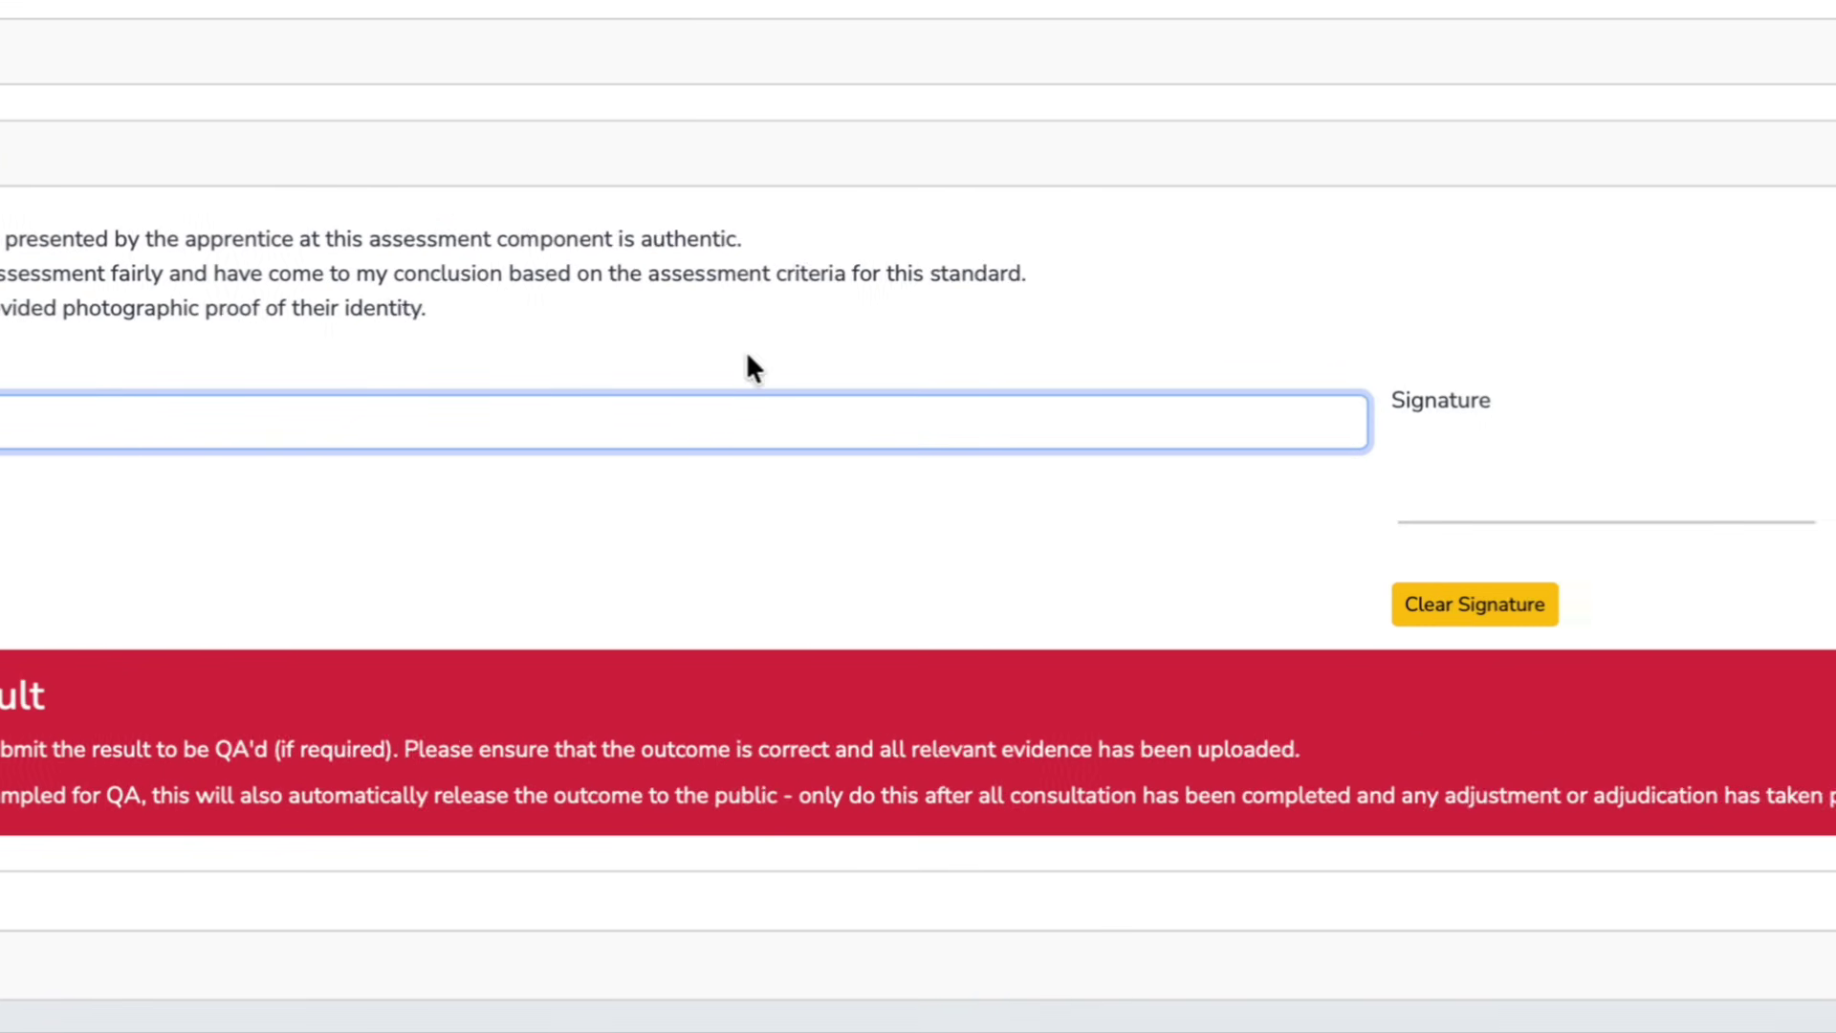
{"action": "left_click_drag", "start_coordinate": [730, 476], "coordinate": [786, 431]}
{"action": "mouse_move", "coordinate": [811, 433]}
{"action": "left_mouse_down"}
{"action": "mouse_move", "coordinate": [809, 466]}
{"action": "mouse_move", "coordinate": [970, 441]}
{"action": "left_mouse_up"}
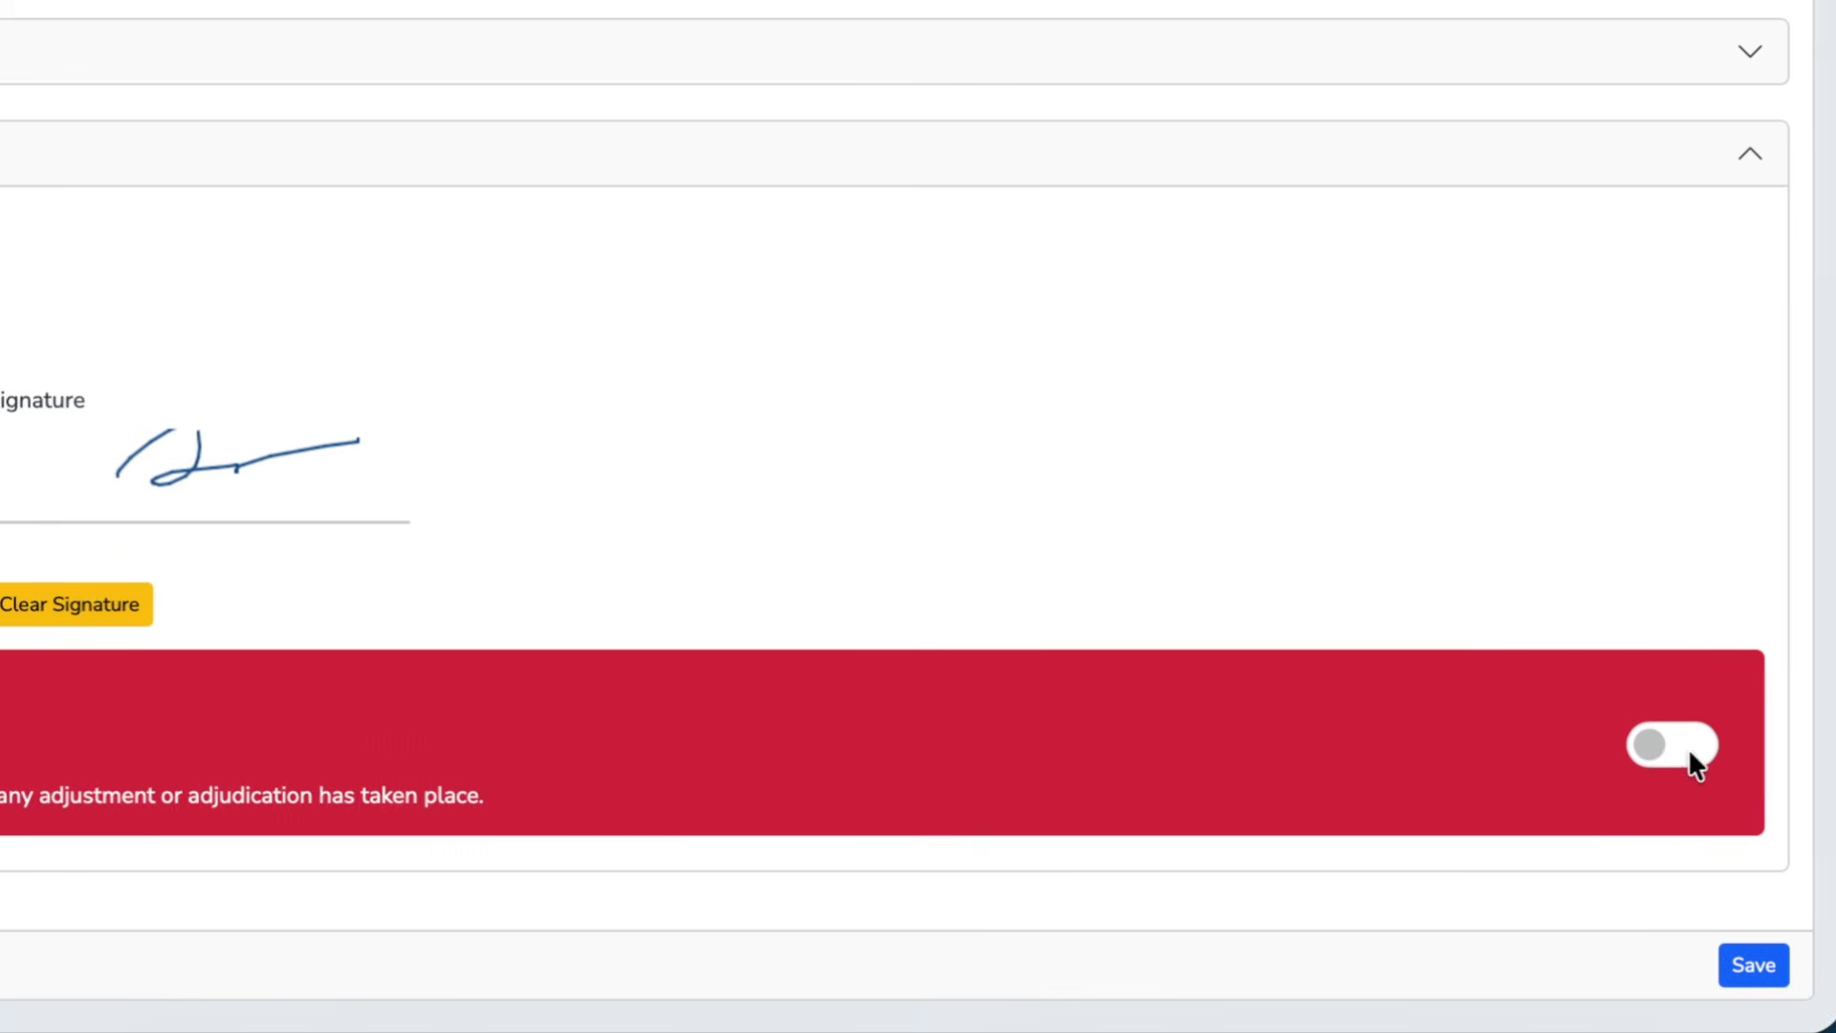
- Enable the Submit Result option in the declaration and submit the result form
{"action": "left_click", "coordinate": [1644, 740]}
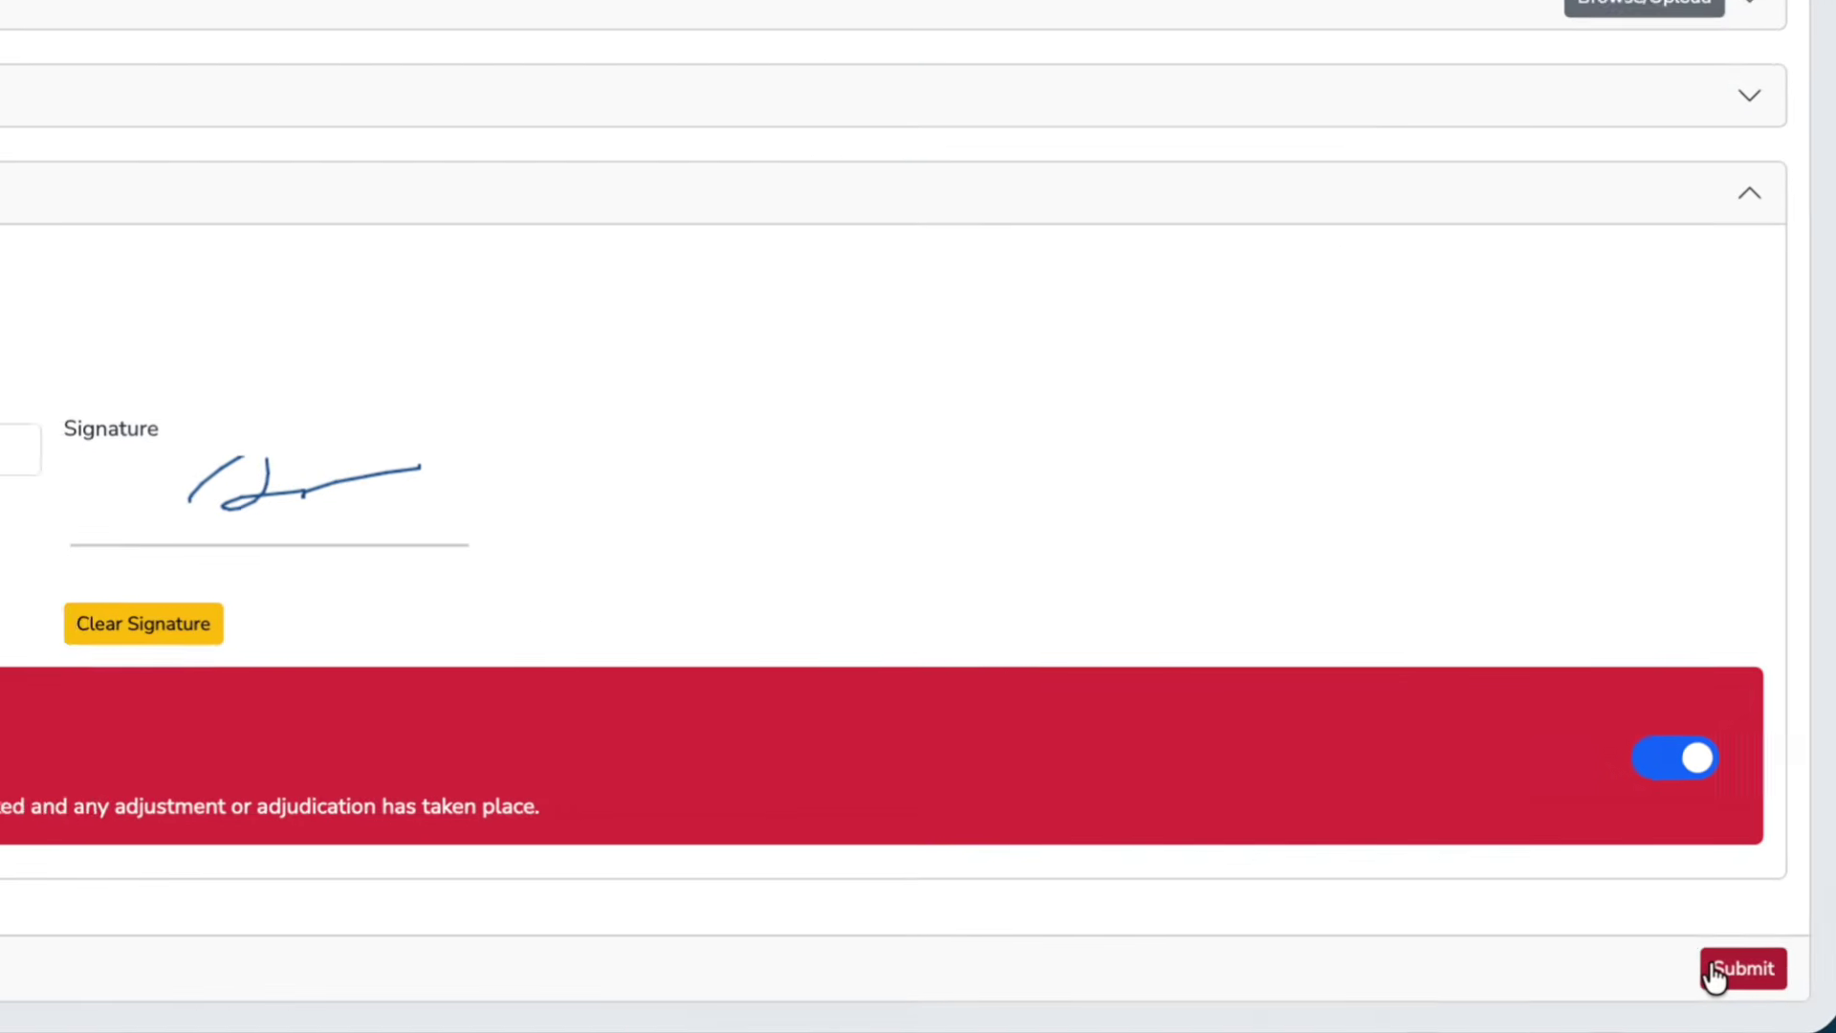
{"action": "left_click", "coordinate": [1706, 964]}
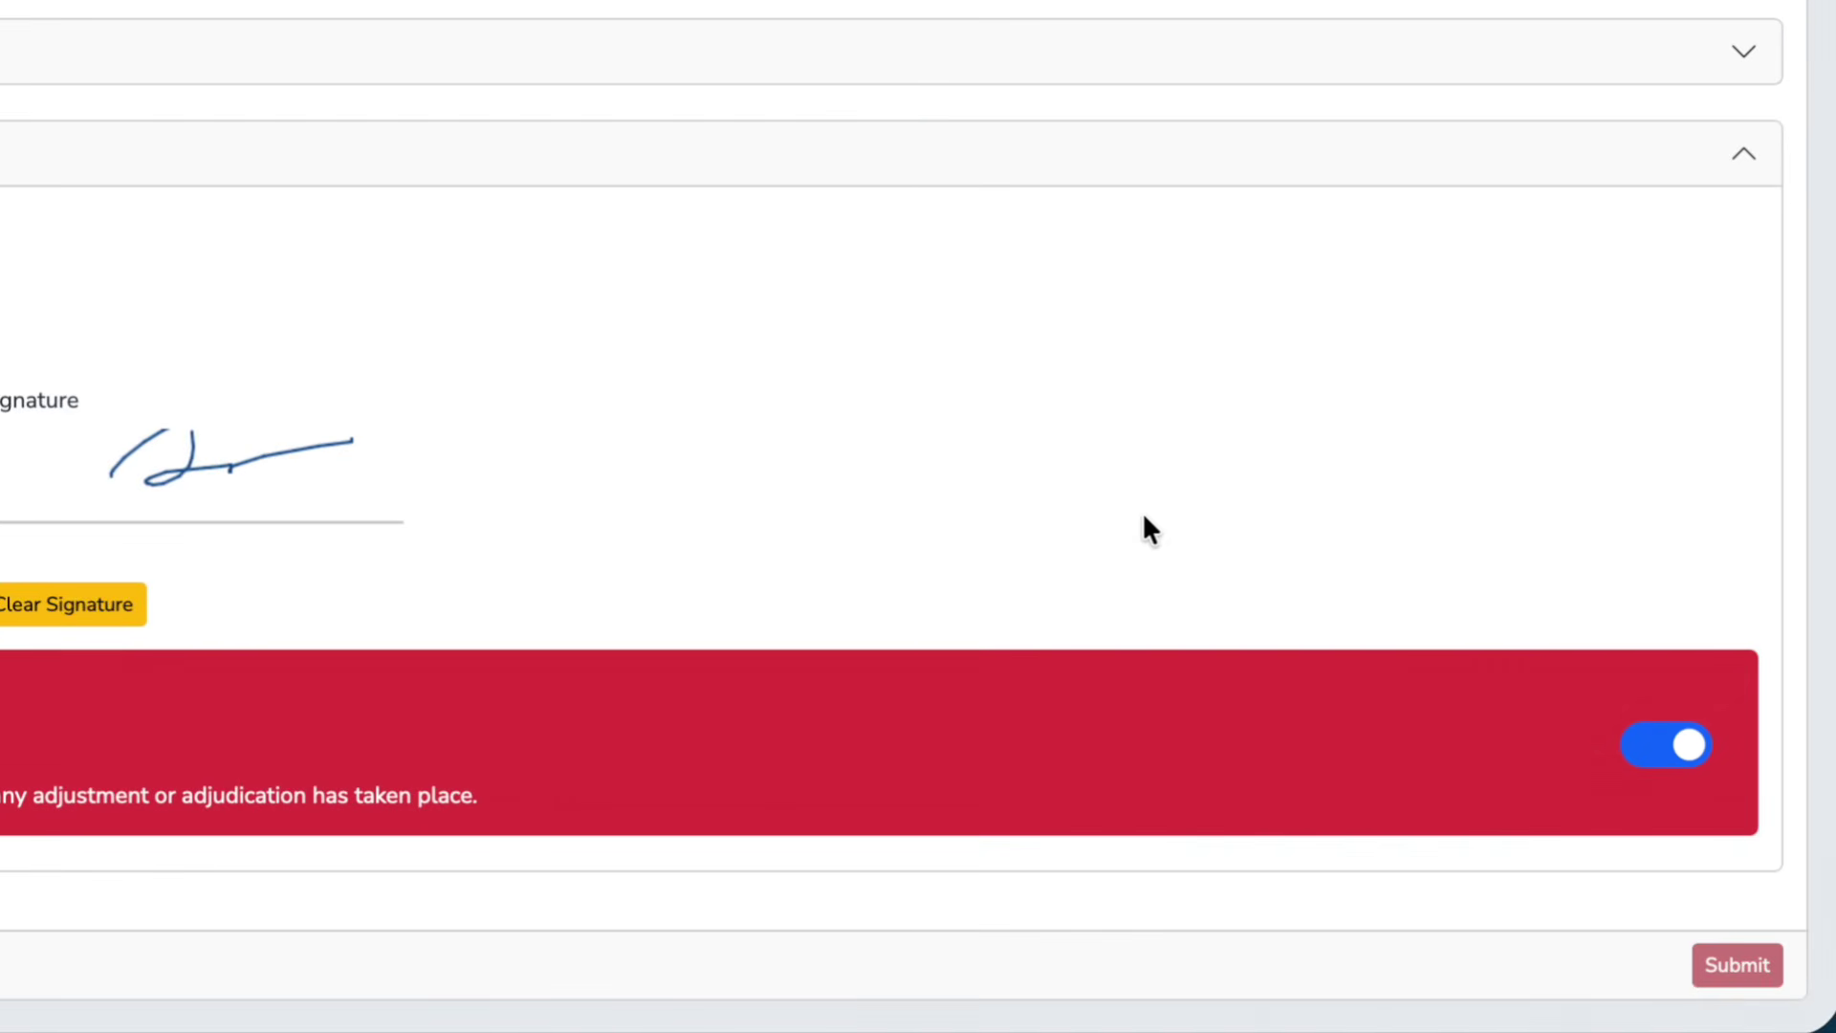